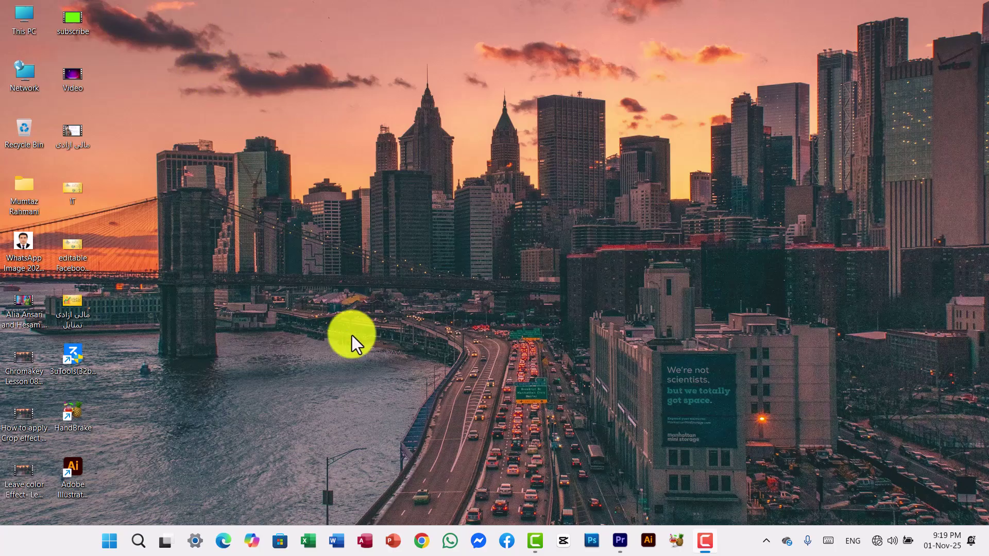
- Switch to Adobe Premiere Pro and import the video مالی ازادی.mp4 from the Desktop folder
{"action": "left_click", "coordinate": [620, 541]}
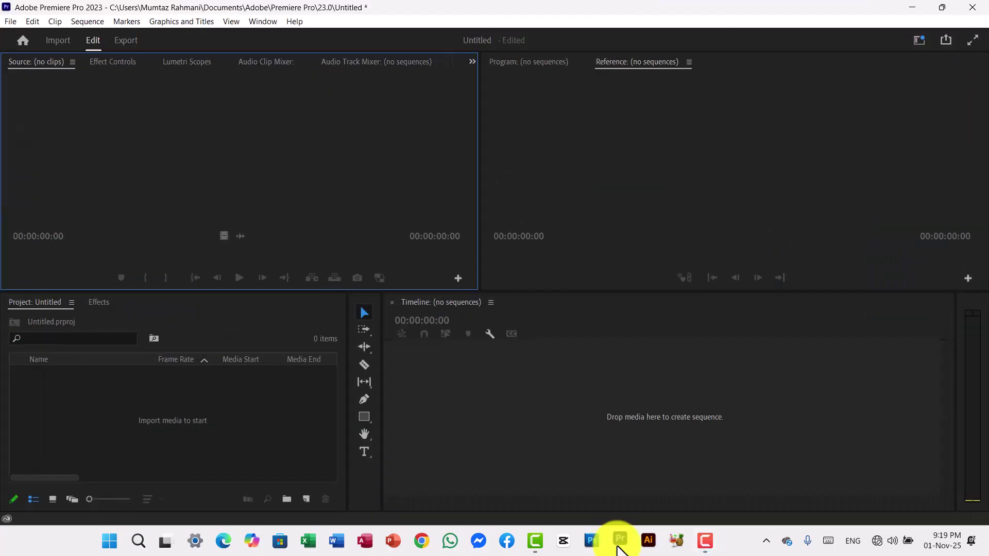
{"action": "double_click", "coordinate": [212, 431]}
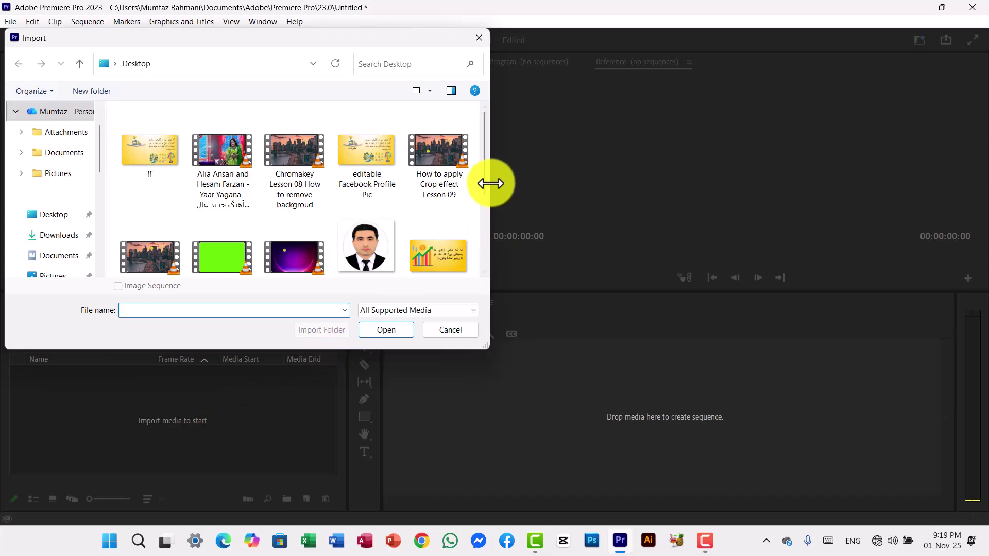
{"action": "left_click_drag", "start_coordinate": [484, 177], "coordinate": [482, 236]}
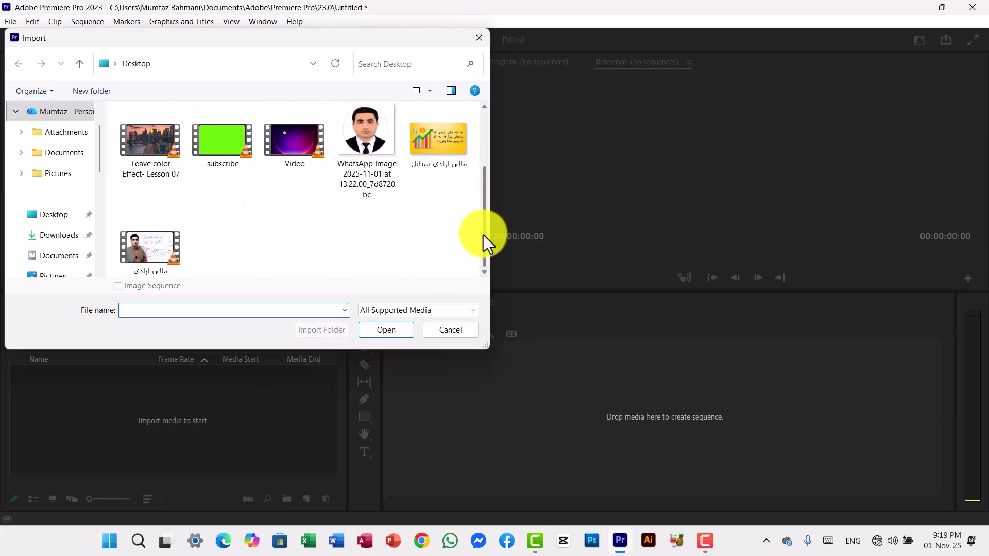
{"action": "left_click", "coordinate": [152, 256]}
{"action": "left_click", "coordinate": [387, 330]}
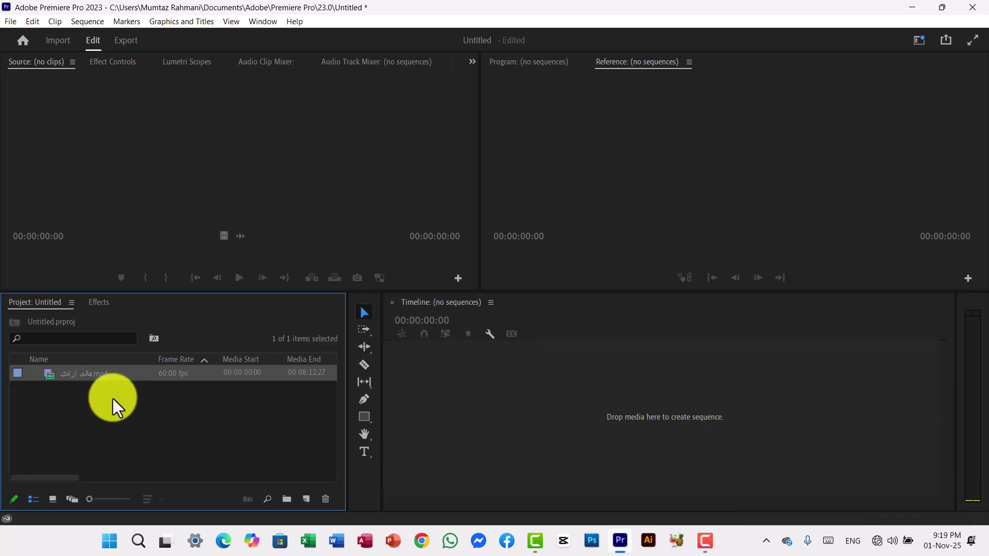
- Create a sequence from the imported clip and load that sequence in the Source monitor at Fit zoom
{"action": "left_click_drag", "start_coordinate": [94, 380], "coordinate": [515, 423]}
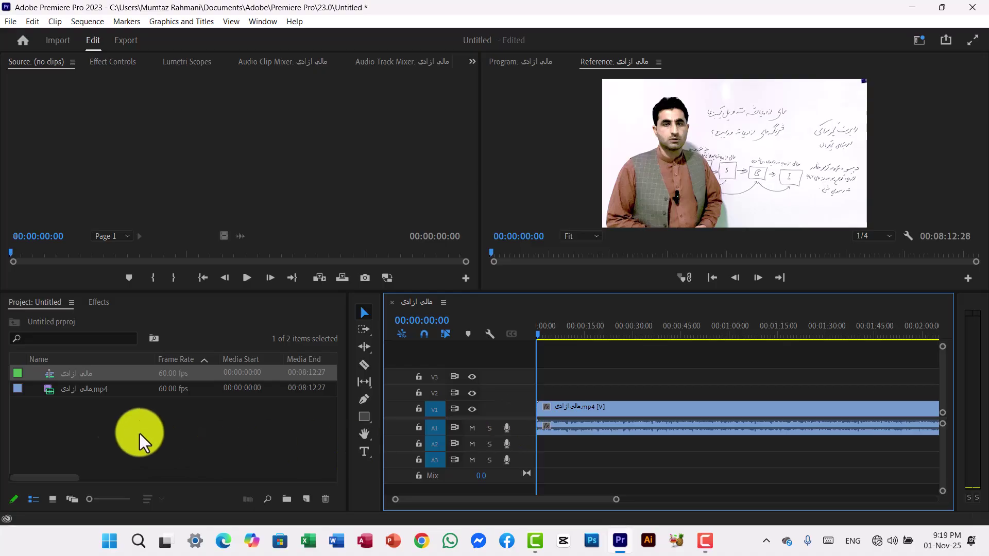
{"action": "left_click_drag", "start_coordinate": [84, 378], "coordinate": [97, 160]}
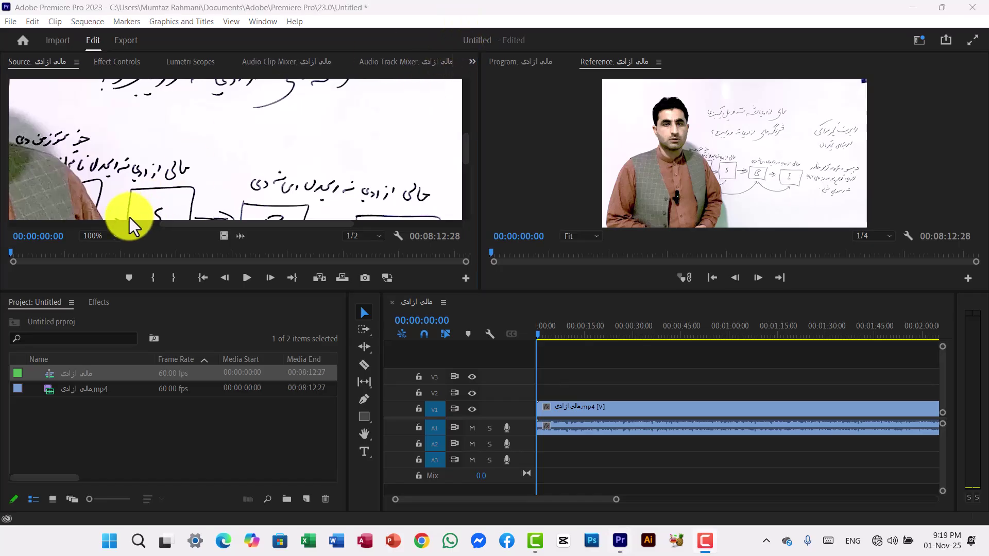
{"action": "left_click", "coordinate": [112, 235]}
{"action": "left_click", "coordinate": [98, 249]}
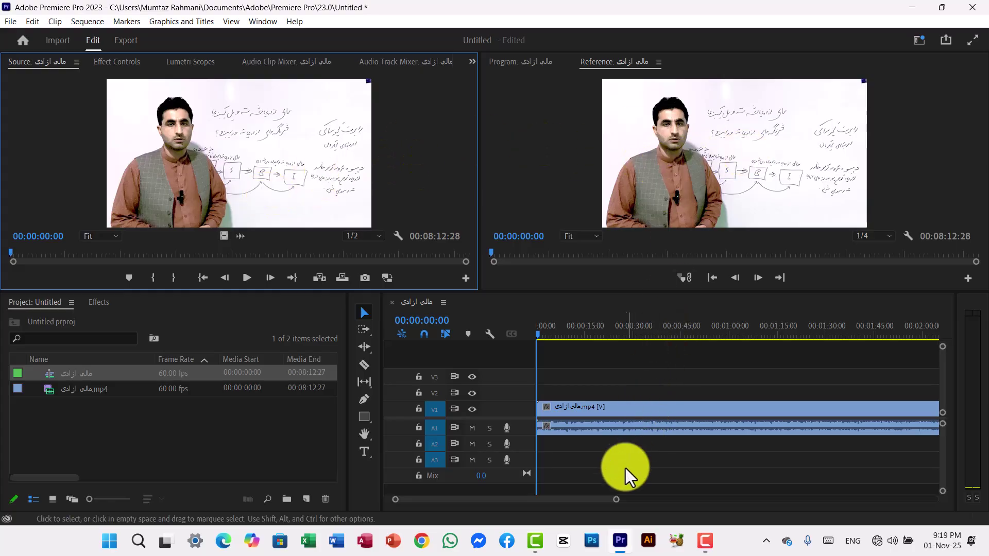
{"action": "mouse_move", "coordinate": [615, 508]}
{"action": "left_mouse_down"}
{"action": "mouse_move", "coordinate": [519, 508]}
{"action": "mouse_move", "coordinate": [917, 498]}
{"action": "left_mouse_up"}
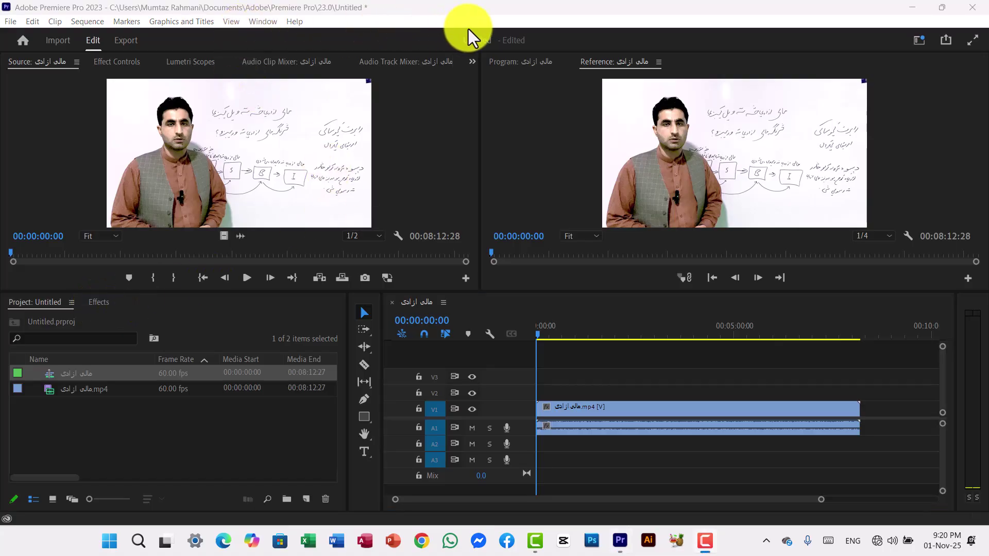
- Show the Lumetri Color controls for the sequence clip
{"action": "left_click", "coordinate": [253, 26]}
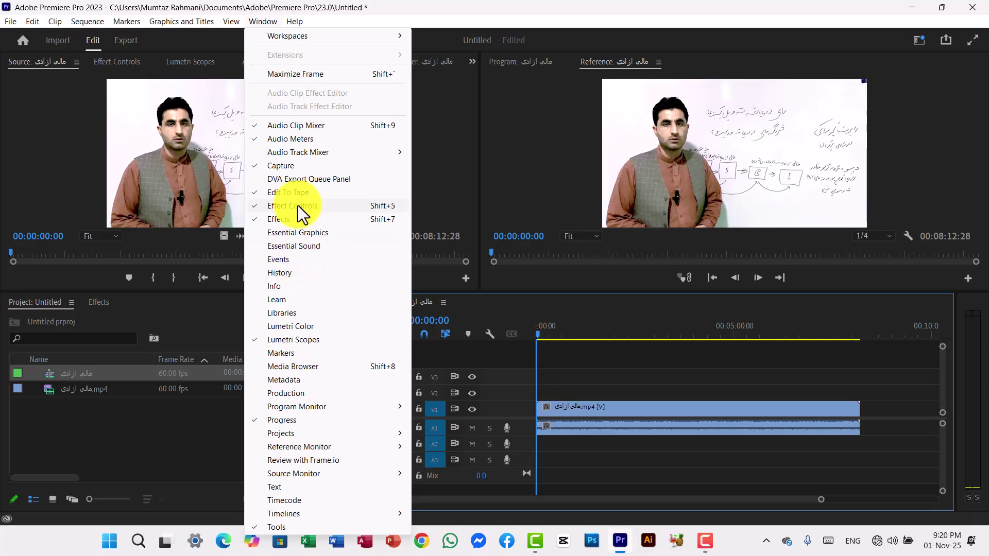
{"action": "left_click", "coordinate": [676, 30]}
{"action": "left_click", "coordinate": [257, 22]}
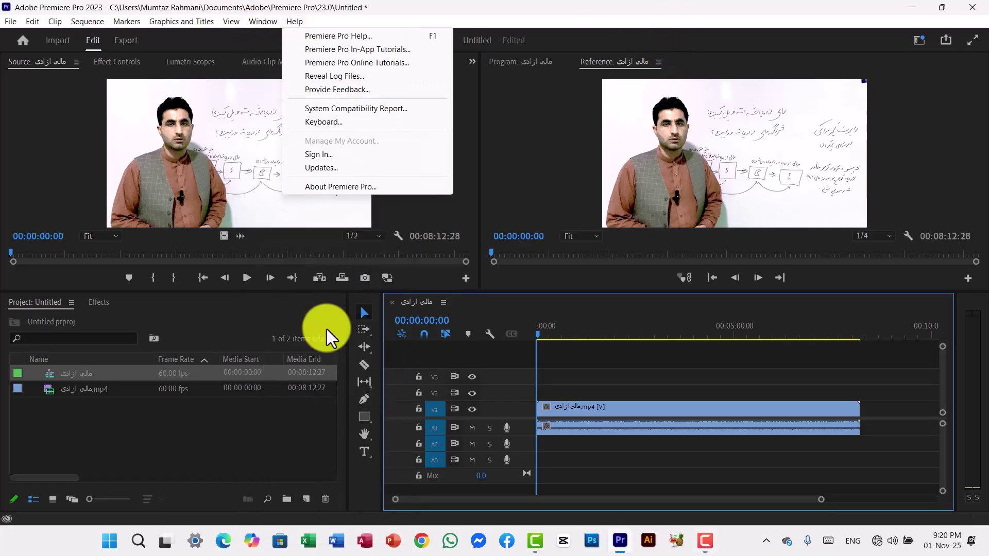
{"action": "left_click", "coordinate": [262, 23]}
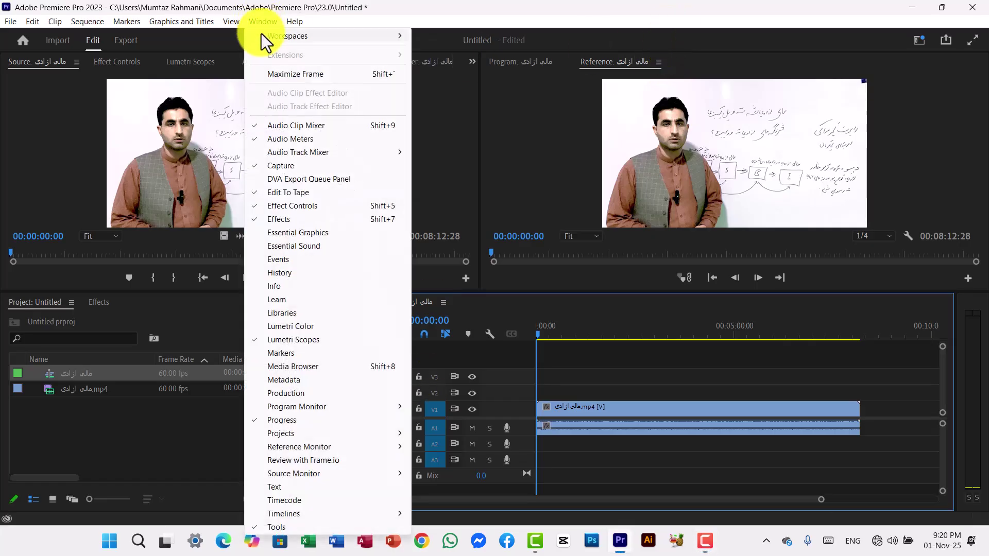
{"action": "left_click", "coordinate": [301, 331]}
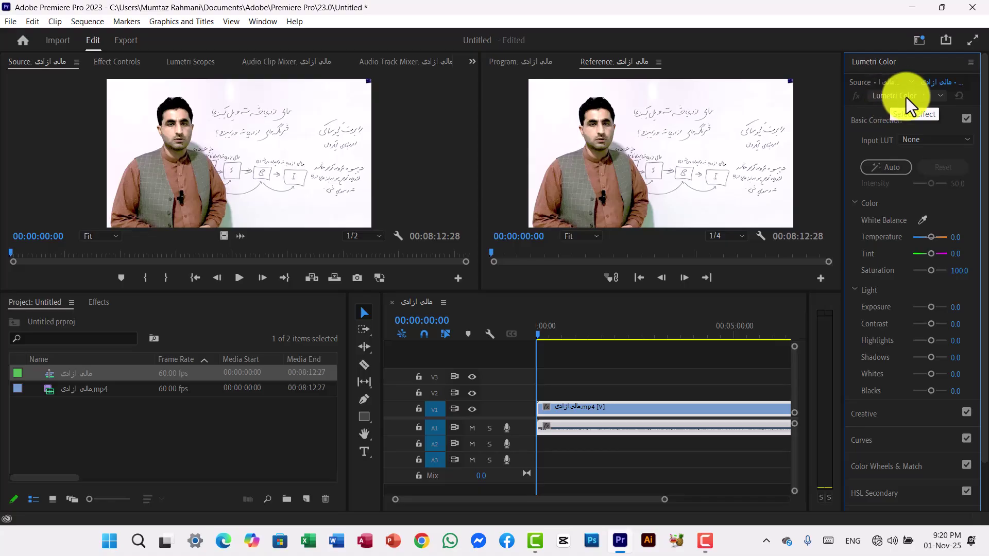
{"action": "left_click", "coordinate": [872, 124]}
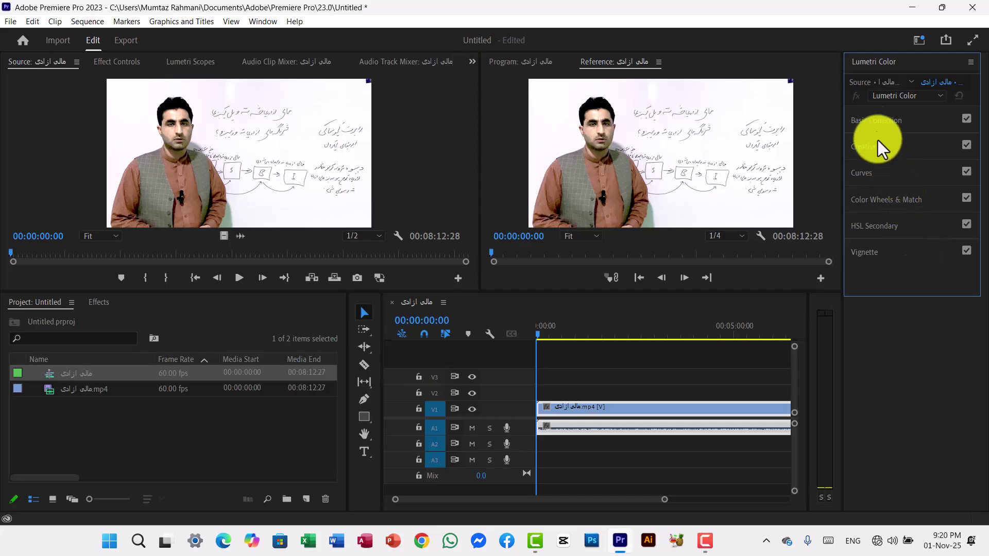
{"action": "left_click", "coordinate": [877, 121]}
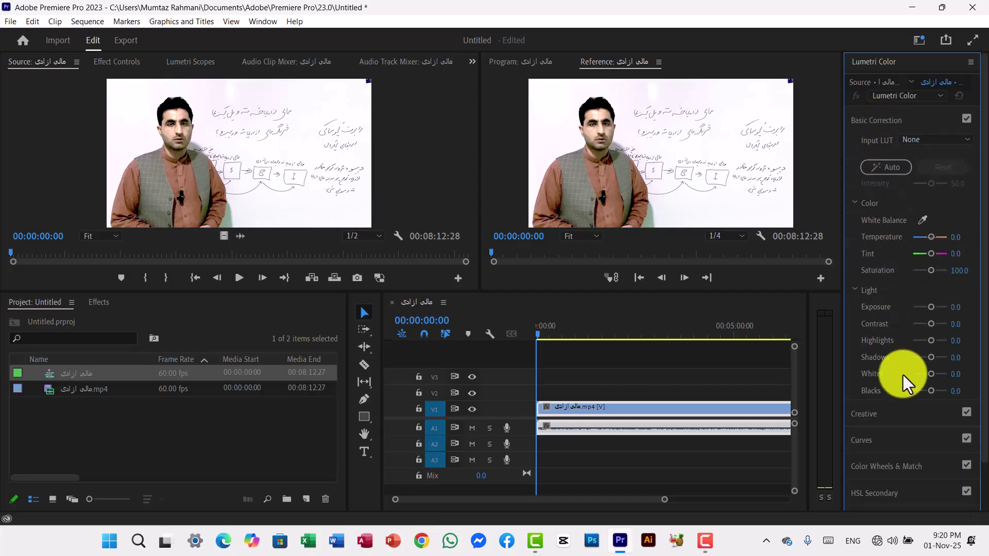
{"action": "left_click", "coordinate": [877, 123]}
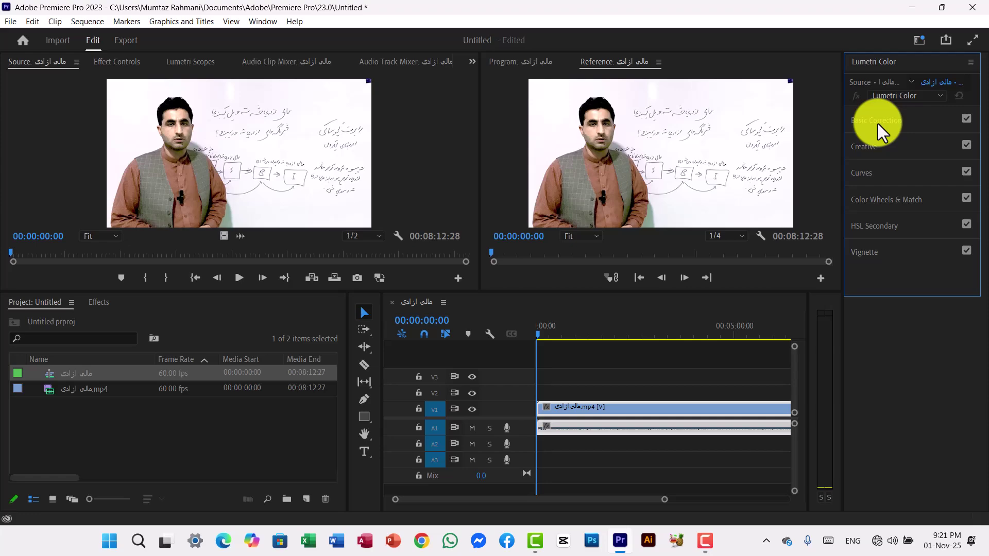
{"action": "left_click", "coordinate": [878, 125]}
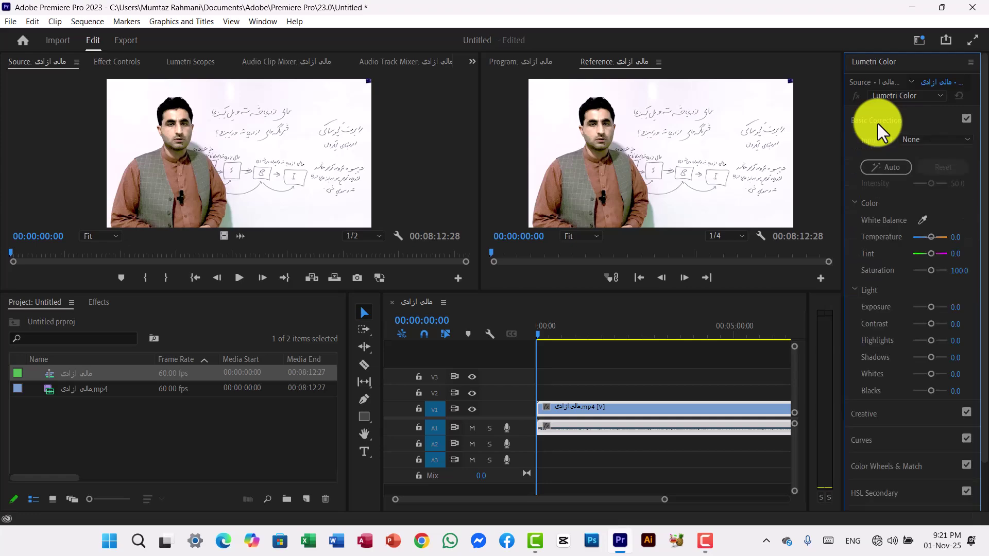
- Try the input LUTs ALEXA_Default_LogC2Rec709, AlexaV3_K1S1_LogC2Video_Rec709_EE and ARRI_Universal_DCI on the clip in Basic Correction
{"action": "left_click", "coordinate": [924, 139]}
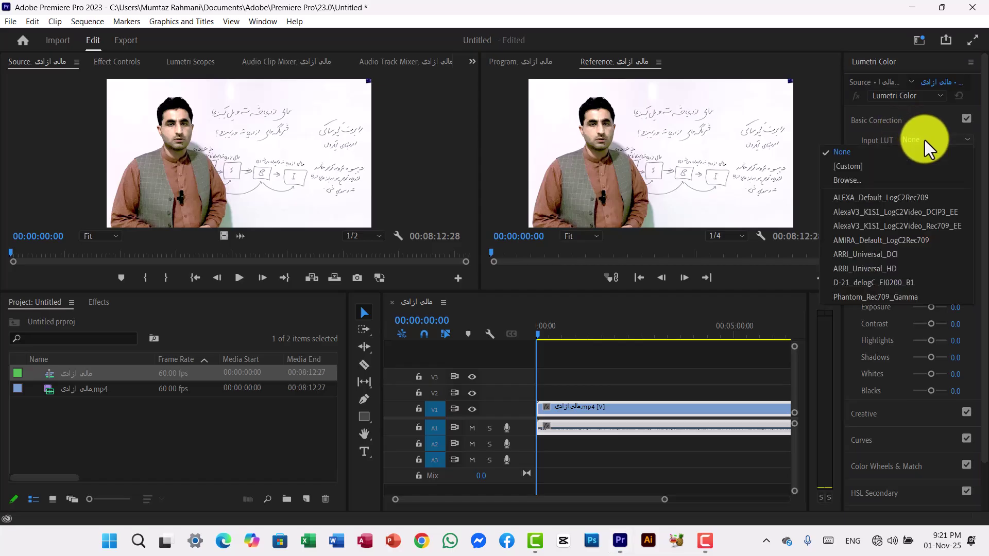
{"action": "left_click", "coordinate": [875, 198]}
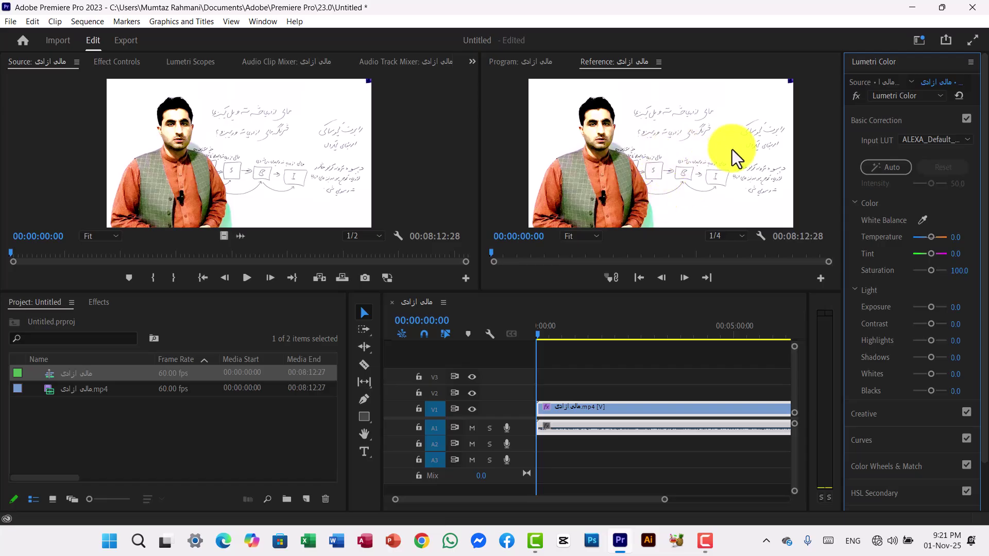
{"action": "left_click", "coordinate": [920, 138]}
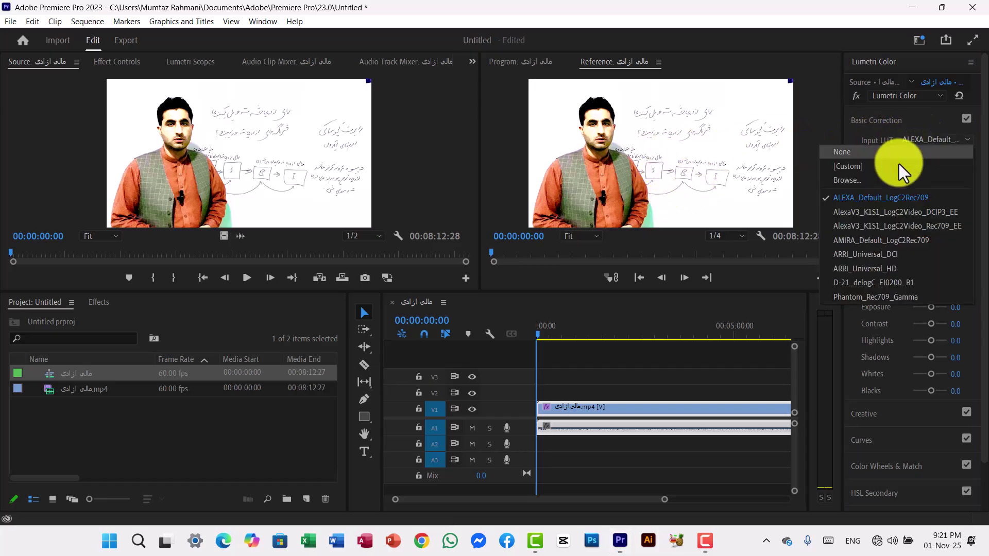
{"action": "left_click", "coordinate": [857, 229]}
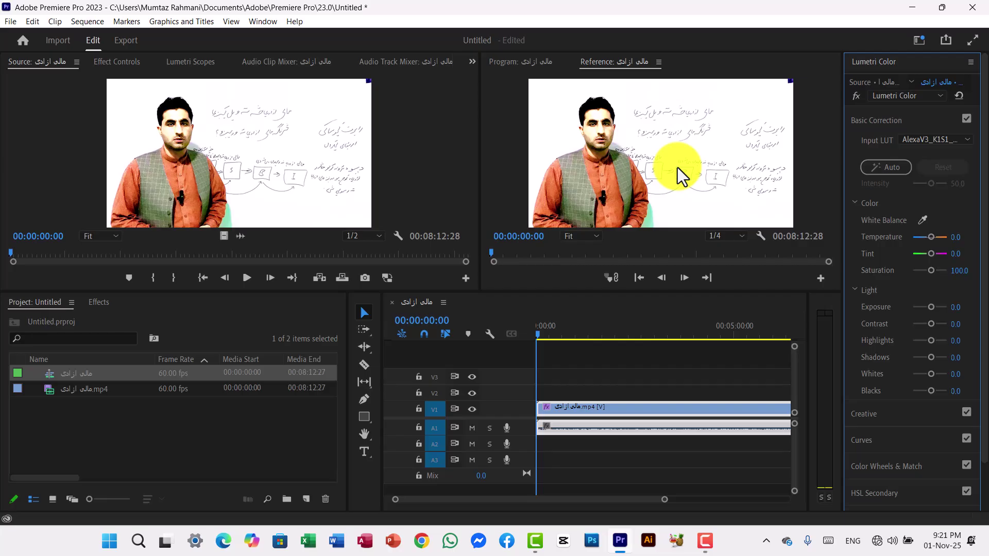
{"action": "left_click", "coordinate": [909, 142]}
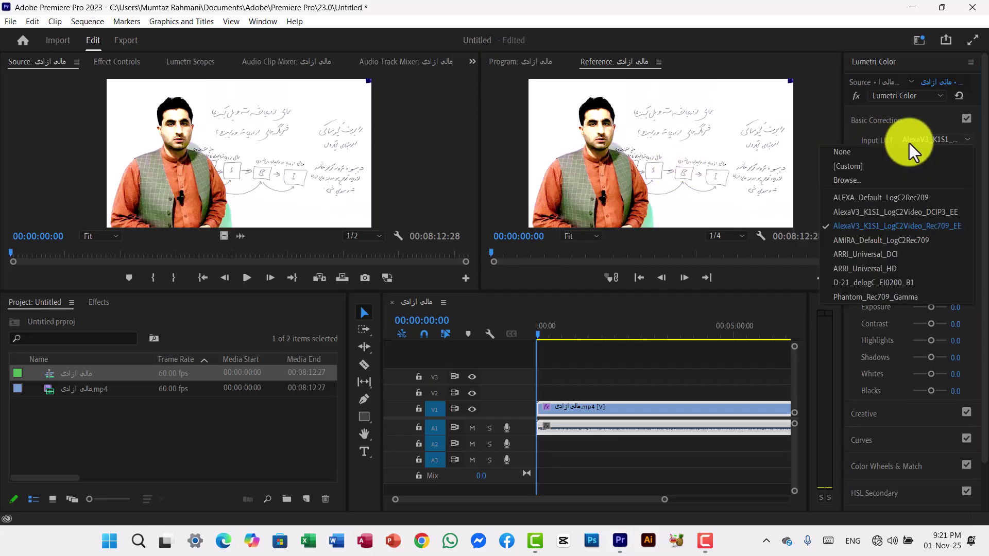
{"action": "left_click", "coordinate": [854, 256]}
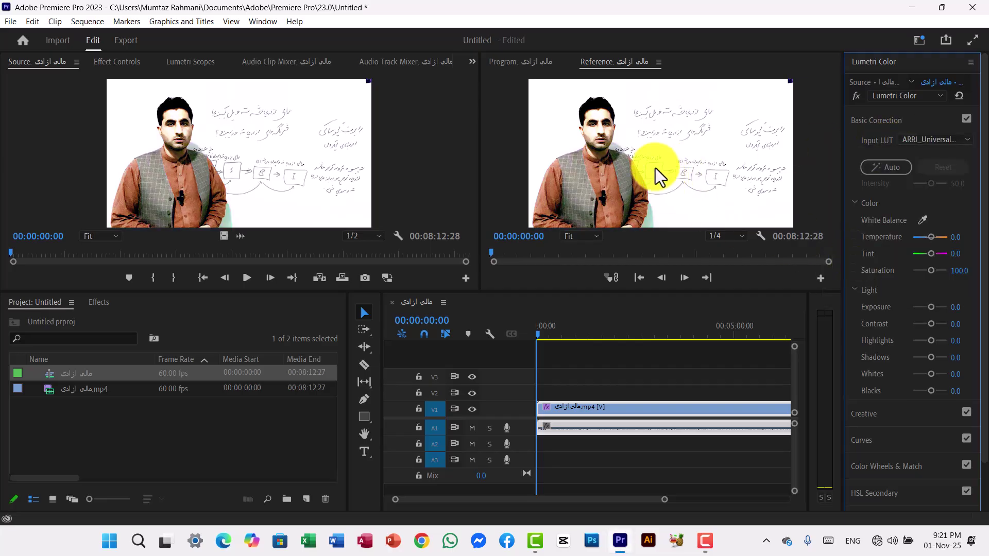
- Try the input LUTs ARRI_Universal_HD, Phantom_Rec709_Gamma and D-21_delogC_EI0200_B1 on the clip, and return Input LUT to None
{"action": "left_click", "coordinate": [915, 141]}
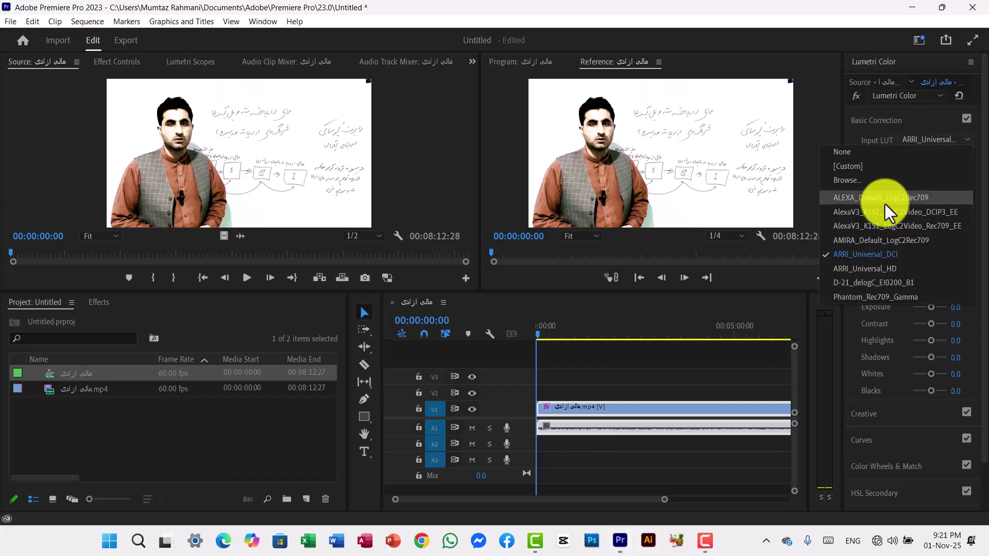
{"action": "left_click", "coordinate": [865, 269]}
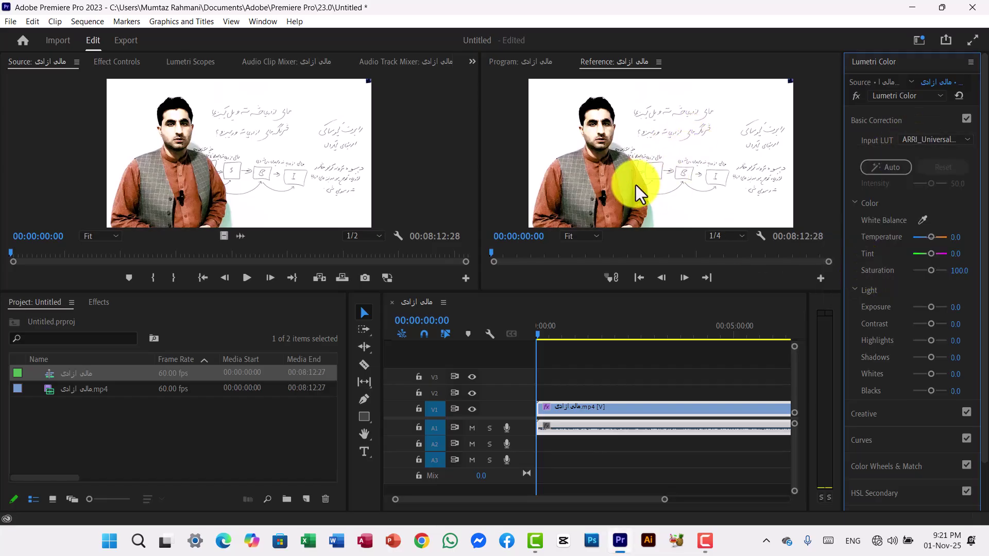
{"action": "left_click", "coordinate": [924, 143]}
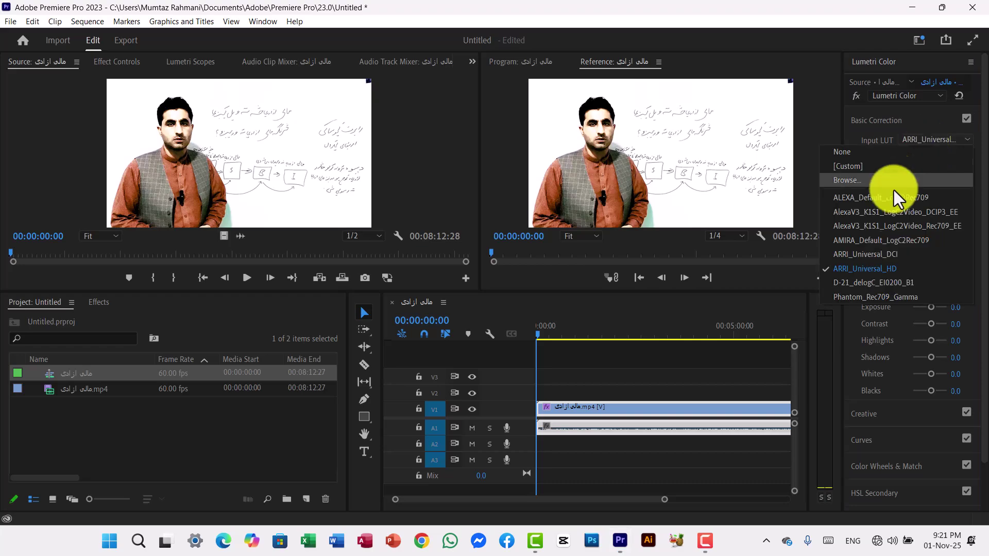
{"action": "left_click", "coordinate": [858, 297]}
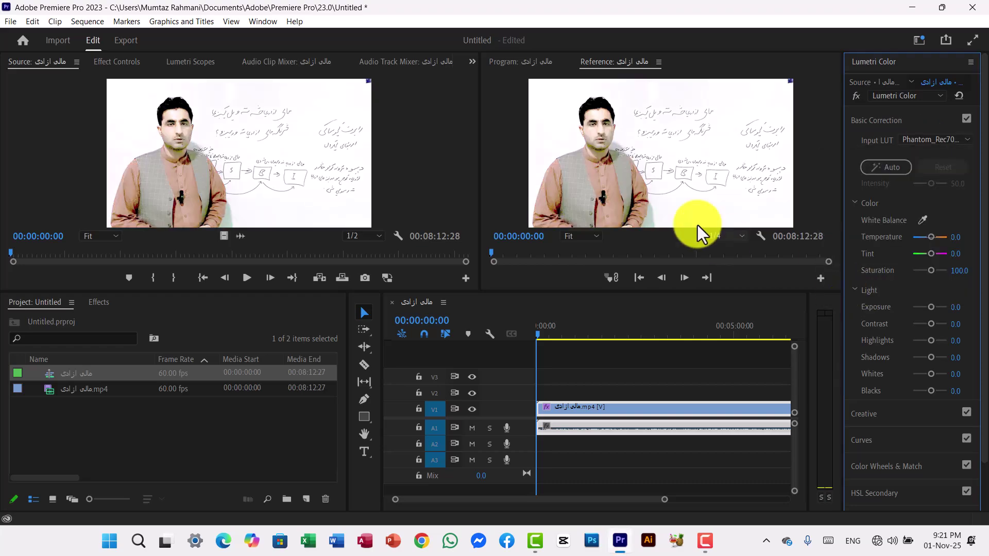
{"action": "left_click", "coordinate": [914, 144]}
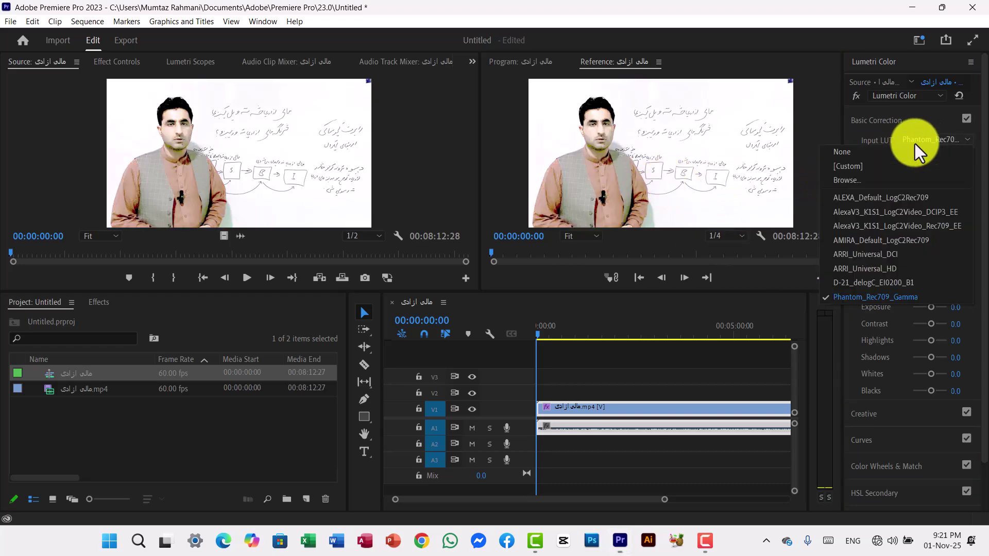
{"action": "left_click", "coordinate": [853, 280]}
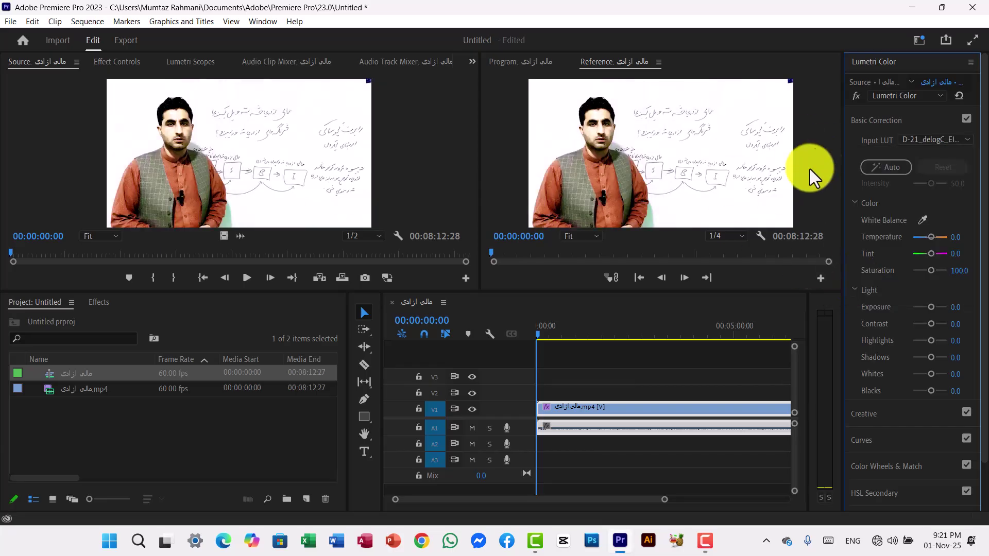
{"action": "left_click", "coordinate": [944, 143]}
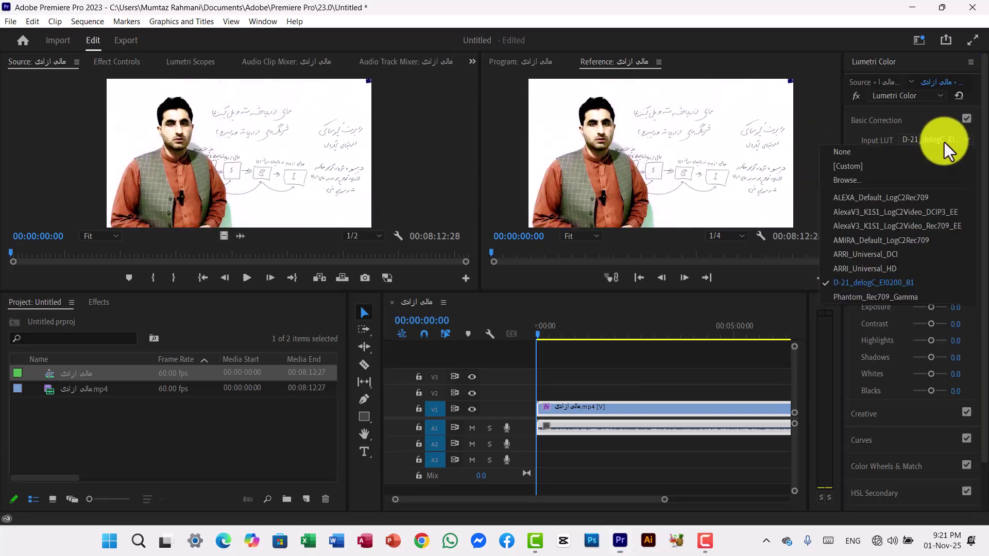
{"action": "left_click", "coordinate": [861, 152]}
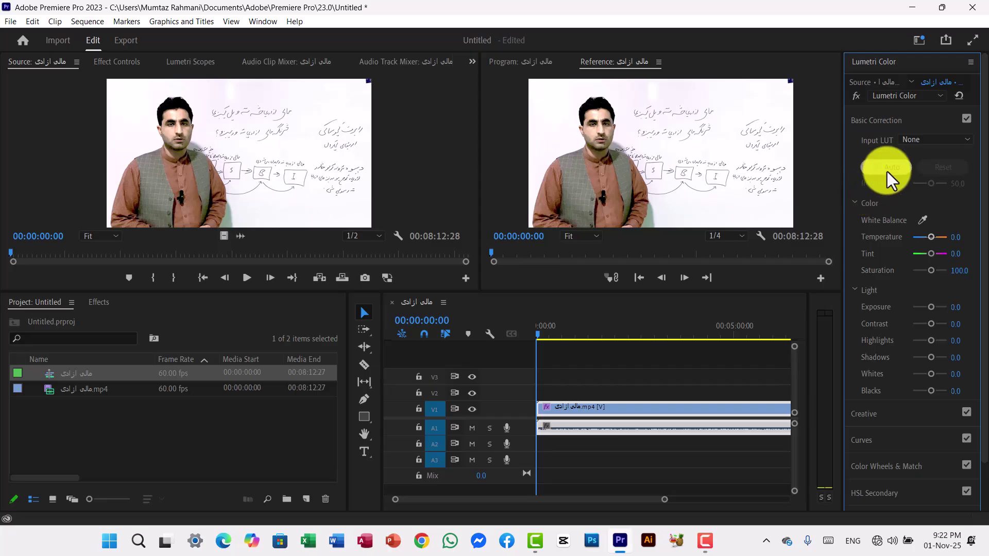
- Sample the clip's white balance from the speaker's vest and set Temperature to about -11.1
{"action": "left_click", "coordinate": [924, 220]}
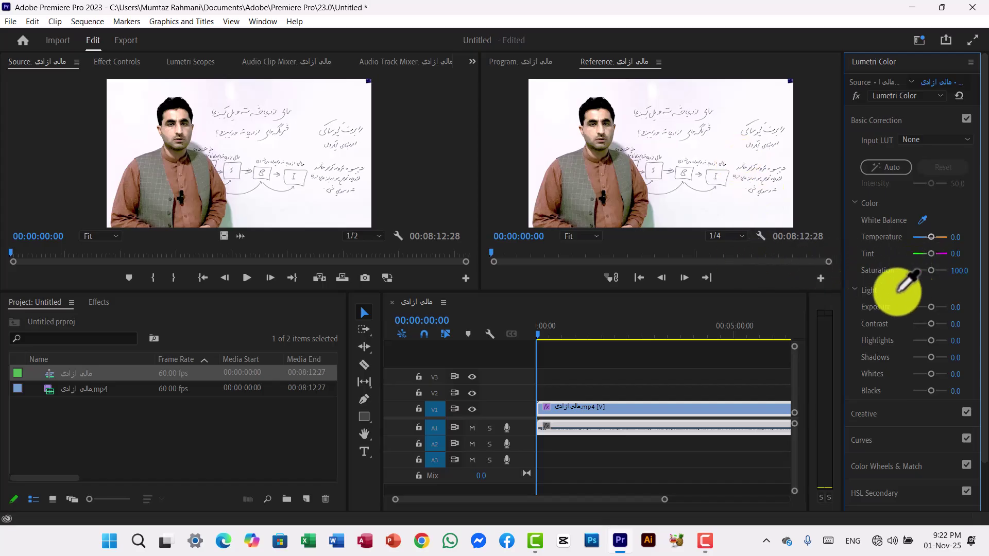
{"action": "left_click", "coordinate": [611, 188]}
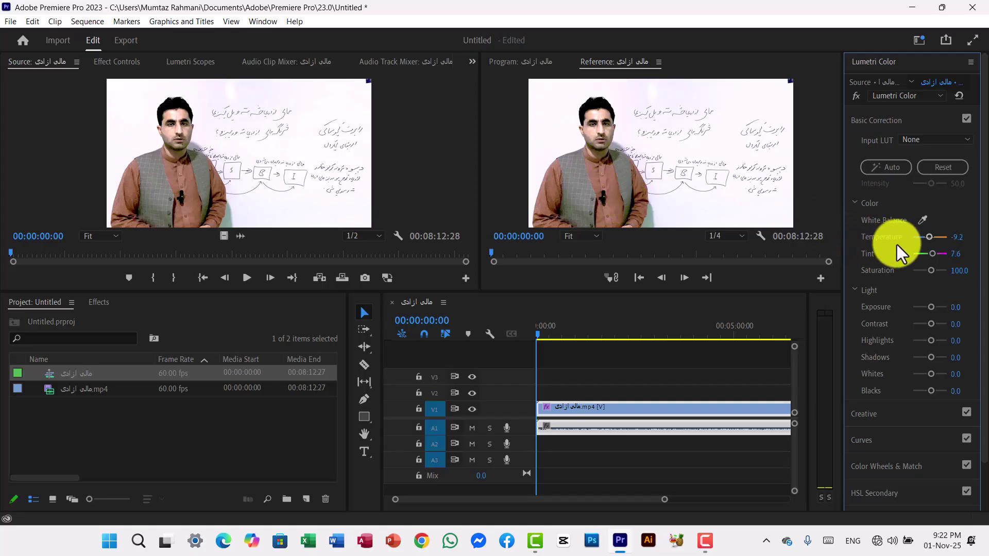
{"action": "left_click_drag", "start_coordinate": [928, 239], "coordinate": [938, 238]}
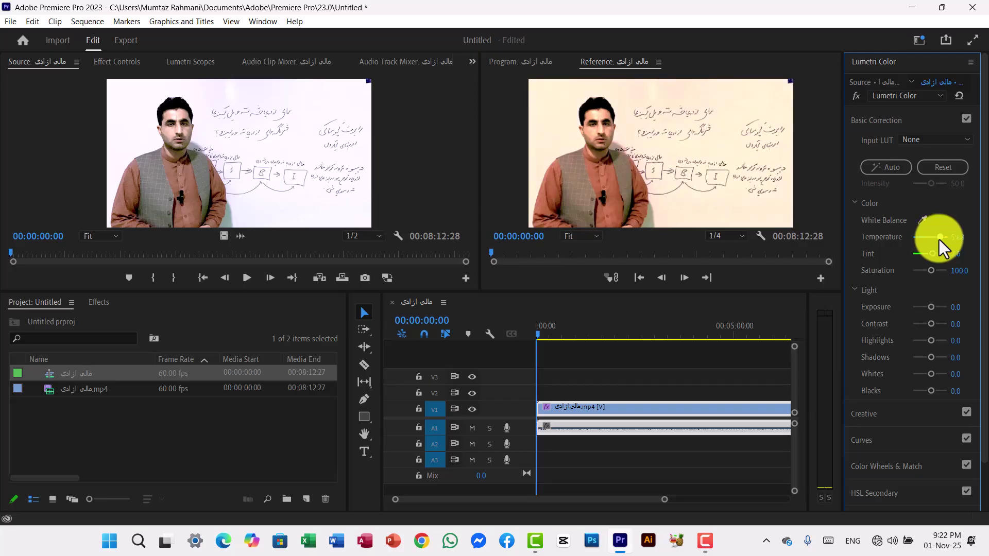
{"action": "left_click_drag", "start_coordinate": [947, 240], "coordinate": [938, 239]}
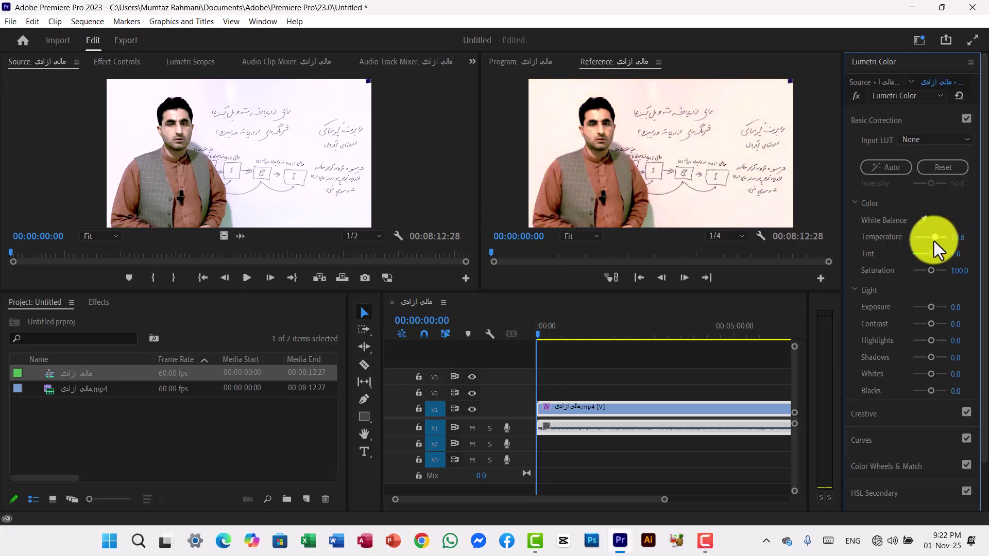
{"action": "left_click_drag", "start_coordinate": [930, 241], "coordinate": [926, 241]}
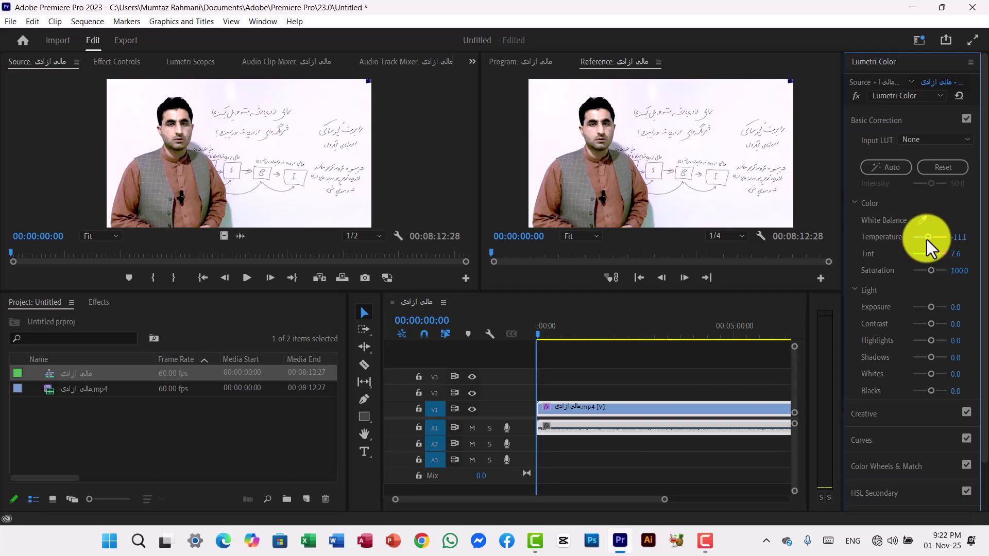
- Set the clip's Basic Correction Temperature to about 7.4, Tint to about 7.4 and Saturation to about 140.7
{"action": "left_click_drag", "start_coordinate": [926, 237], "coordinate": [938, 238]}
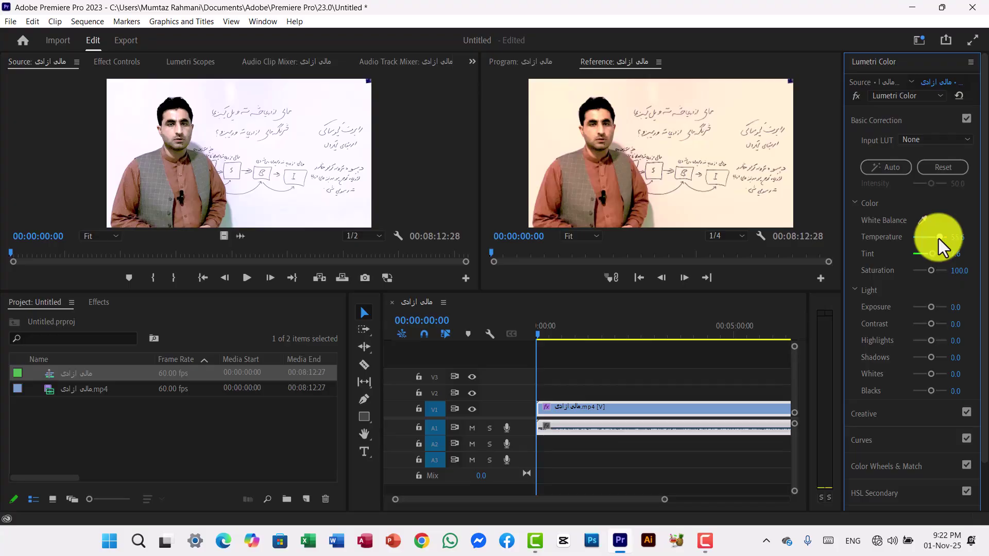
{"action": "mouse_move", "coordinate": [936, 239]}
{"action": "left_mouse_down"}
{"action": "mouse_move", "coordinate": [916, 239]}
{"action": "mouse_move", "coordinate": [929, 239]}
{"action": "left_mouse_up"}
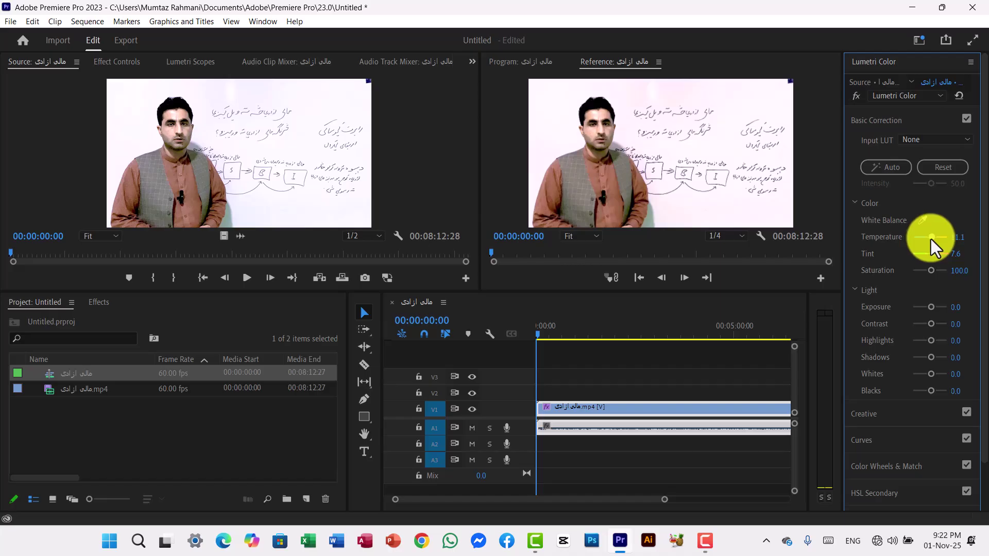
{"action": "left_click_drag", "start_coordinate": [930, 239], "coordinate": [929, 239]}
{"action": "mouse_move", "coordinate": [932, 254]}
{"action": "left_mouse_down"}
{"action": "mouse_move", "coordinate": [946, 255]}
{"action": "mouse_move", "coordinate": [892, 262]}
{"action": "mouse_move", "coordinate": [928, 263]}
{"action": "left_mouse_up"}
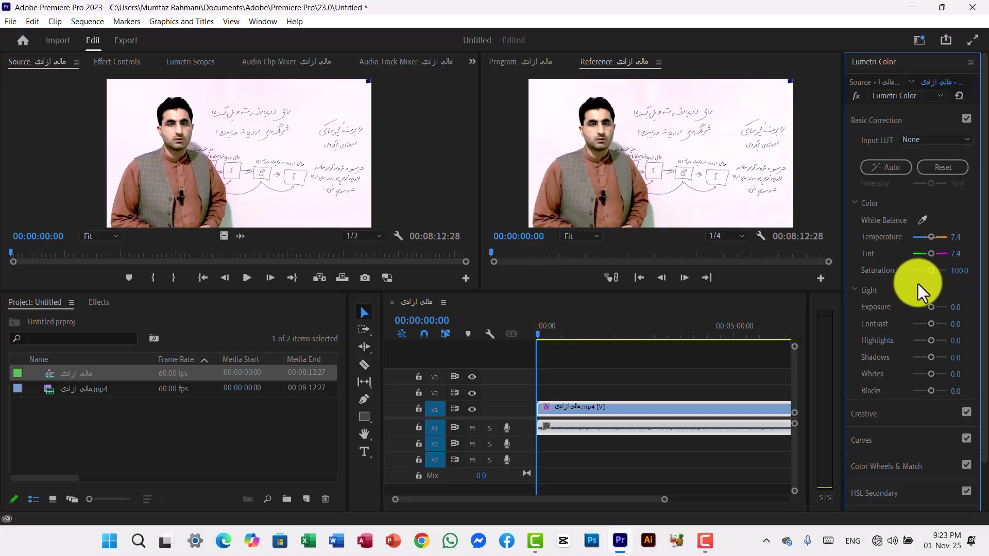
{"action": "left_click_drag", "start_coordinate": [929, 273], "coordinate": [930, 272]}
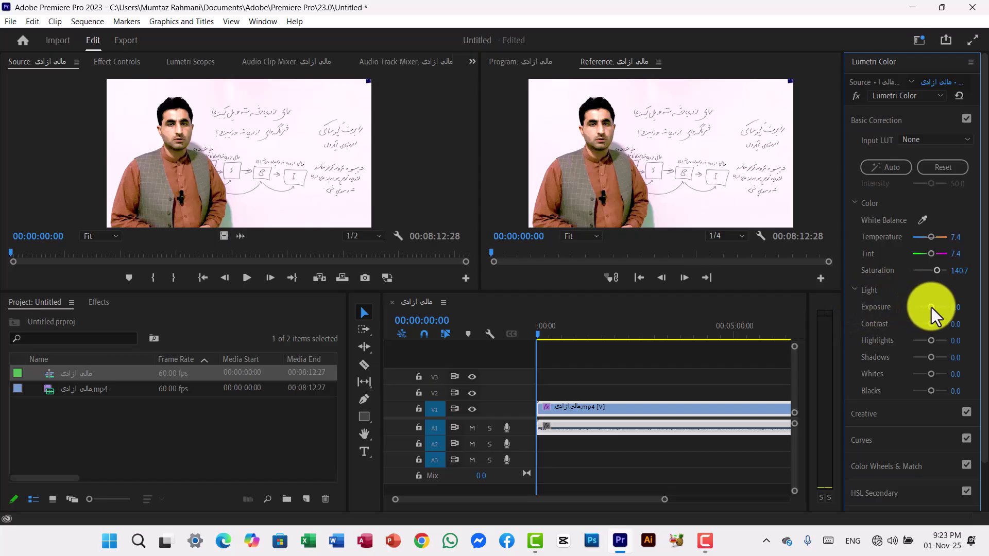
- Set the clip's Light values for Contrast to about 40.7 and Highlights to about 70.4
{"action": "left_click_drag", "start_coordinate": [930, 323], "coordinate": [932, 326]}
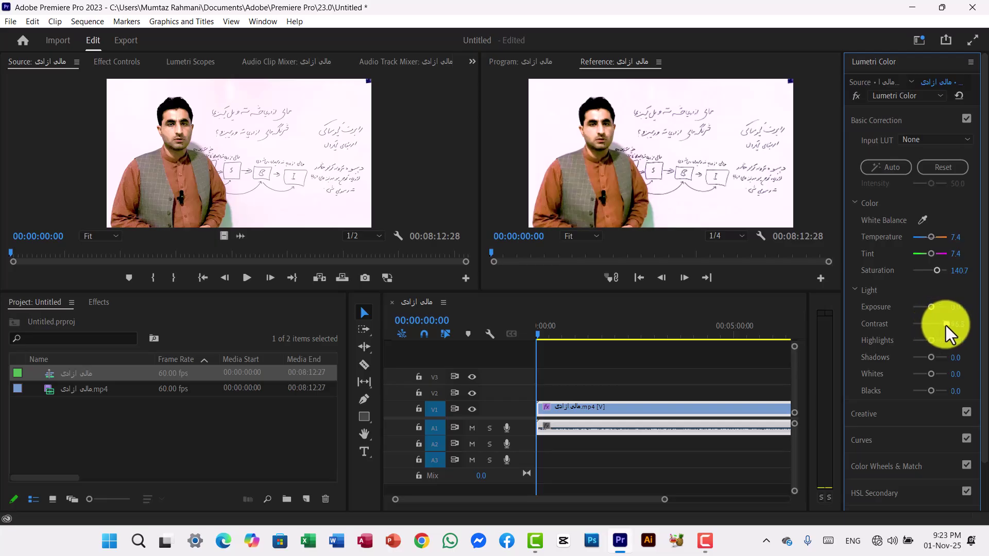
{"action": "mouse_move", "coordinate": [943, 326]}
{"action": "left_mouse_down"}
{"action": "mouse_move", "coordinate": [909, 326]}
{"action": "mouse_move", "coordinate": [929, 327]}
{"action": "left_mouse_up"}
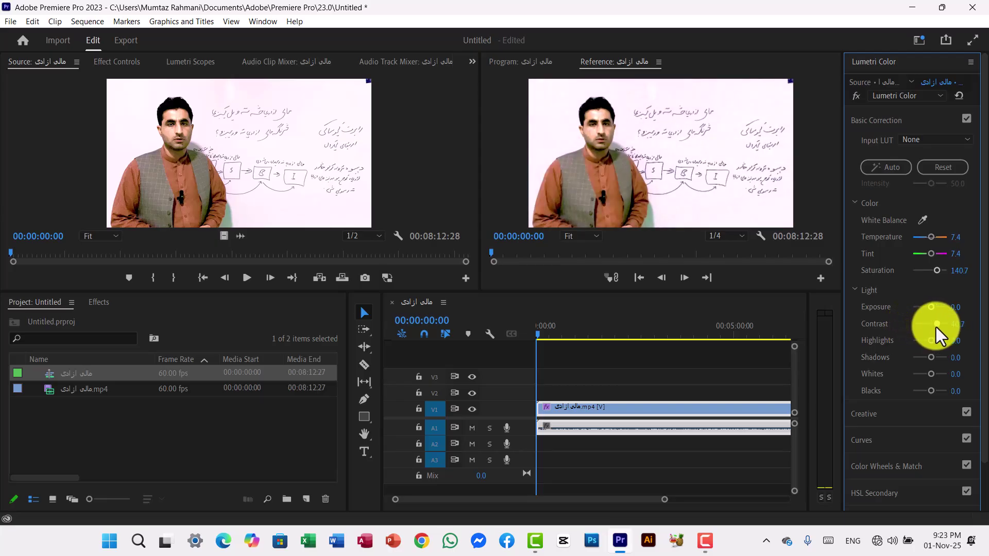
{"action": "left_click_drag", "start_coordinate": [931, 343], "coordinate": [939, 342]}
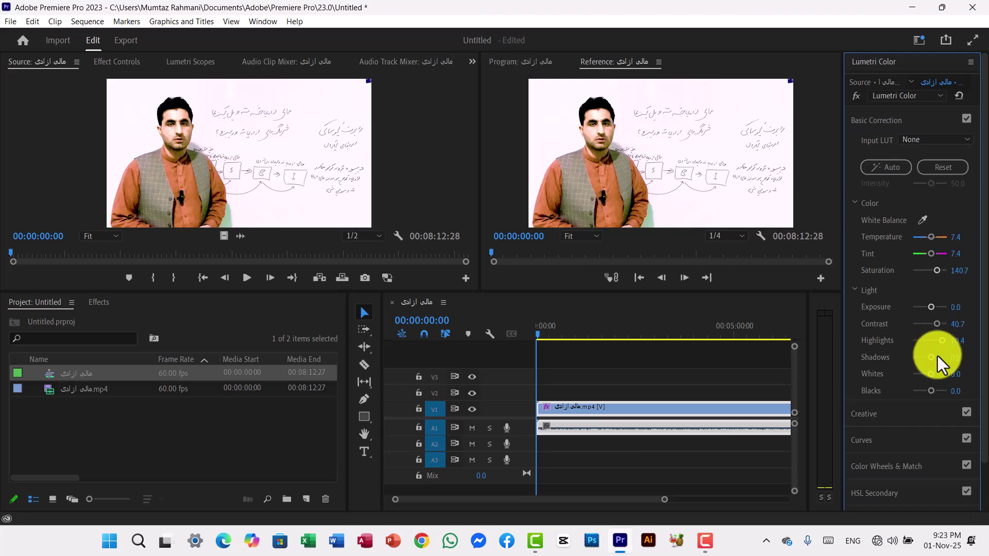
- Set the clip's Shadows to about -7.4, Whites to about -14.8 and Blacks to about 3.7
{"action": "left_click_drag", "start_coordinate": [933, 357], "coordinate": [929, 357]}
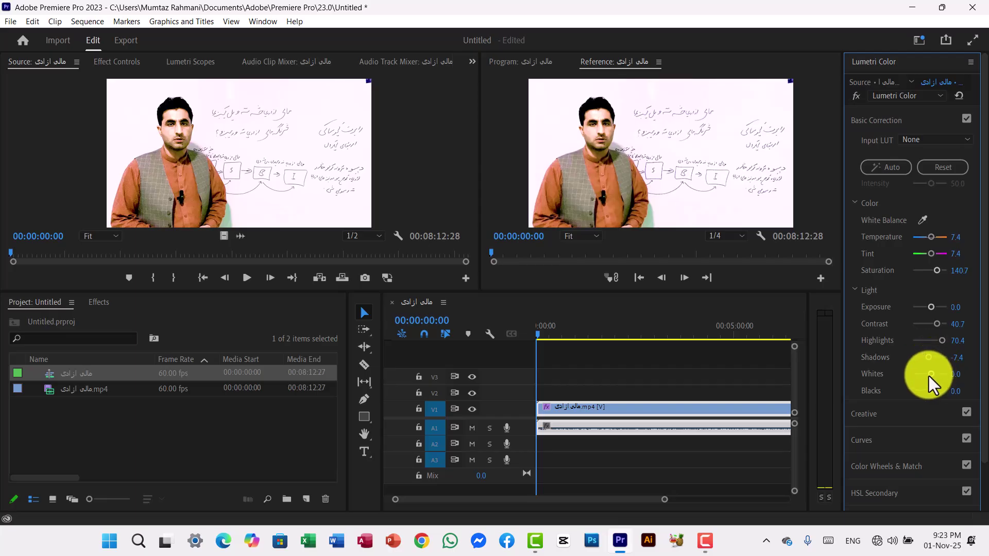
{"action": "left_click_drag", "start_coordinate": [929, 375], "coordinate": [936, 374]}
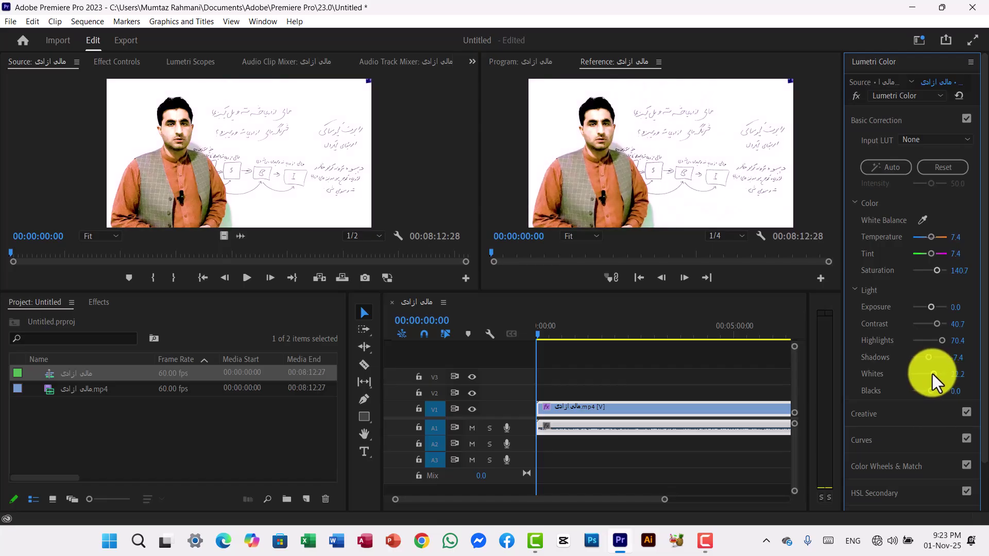
{"action": "left_click_drag", "start_coordinate": [932, 374], "coordinate": [927, 374]}
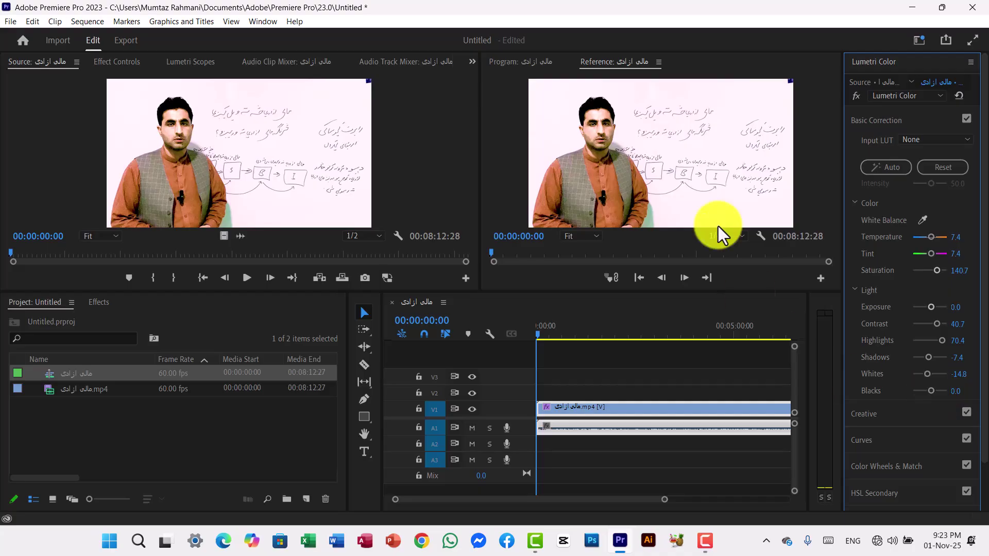
{"action": "mouse_move", "coordinate": [928, 393]}
{"action": "left_mouse_down"}
{"action": "mouse_move", "coordinate": [910, 392]}
{"action": "mouse_move", "coordinate": [954, 393]}
{"action": "mouse_move", "coordinate": [931, 395]}
{"action": "left_mouse_up"}
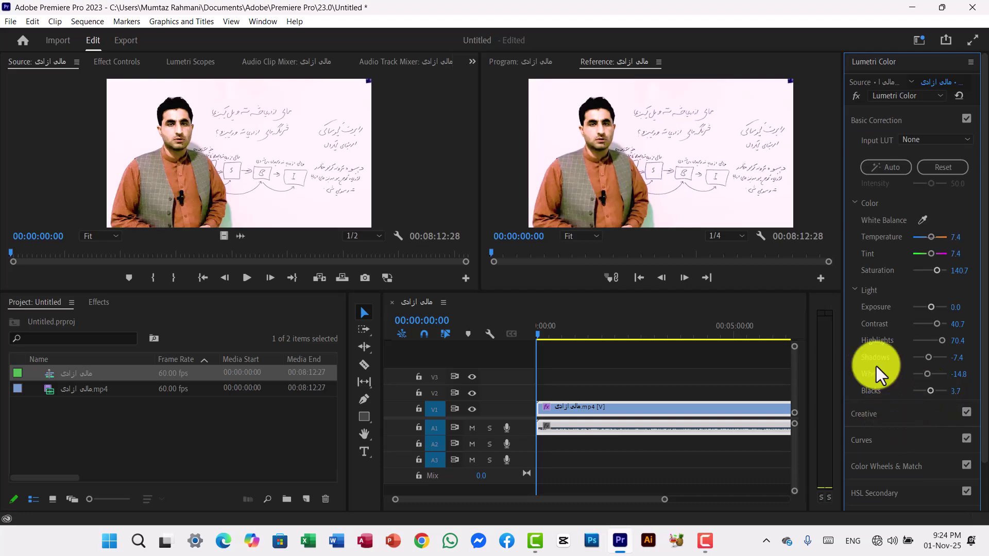
{"action": "left_click", "coordinate": [874, 120]}
- In the Creative settings, set the look Intensity to about 133.3 and Faded Film to about 33.3
{"action": "left_click", "coordinate": [868, 151]}
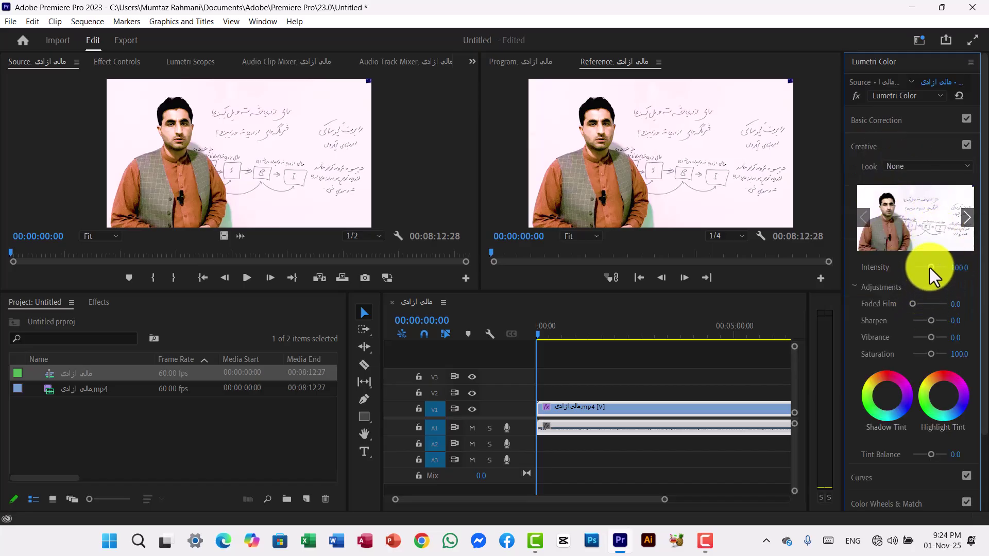
{"action": "left_click_drag", "start_coordinate": [929, 268], "coordinate": [911, 273]}
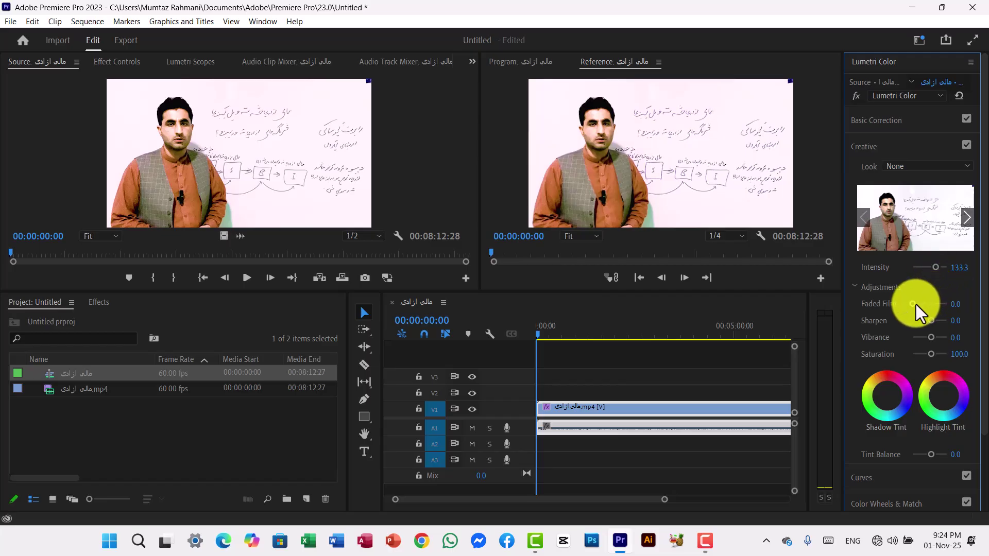
{"action": "left_click_drag", "start_coordinate": [912, 304], "coordinate": [930, 305]}
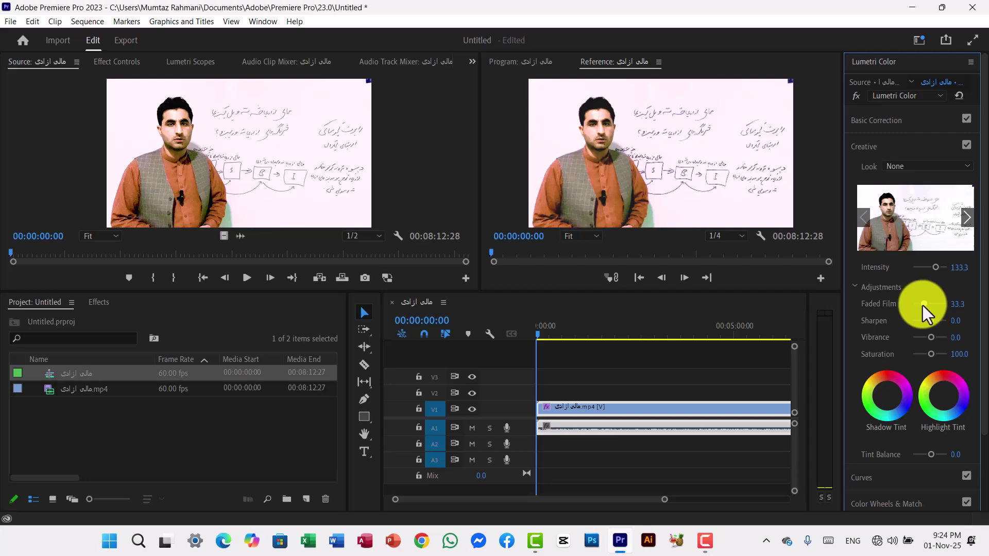
- Set the Creative adjustments Sharpen to about 18.5 and Saturation to about 133.3
{"action": "mouse_move", "coordinate": [931, 322]}
{"action": "left_mouse_down"}
{"action": "mouse_move", "coordinate": [922, 323]}
{"action": "mouse_move", "coordinate": [931, 324]}
{"action": "left_mouse_up"}
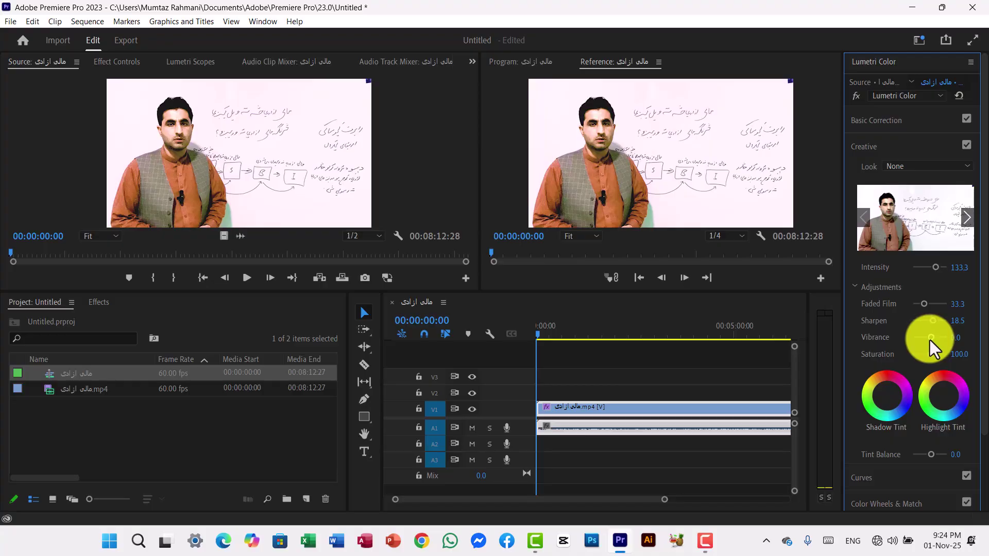
{"action": "left_click_drag", "start_coordinate": [930, 354], "coordinate": [931, 354]}
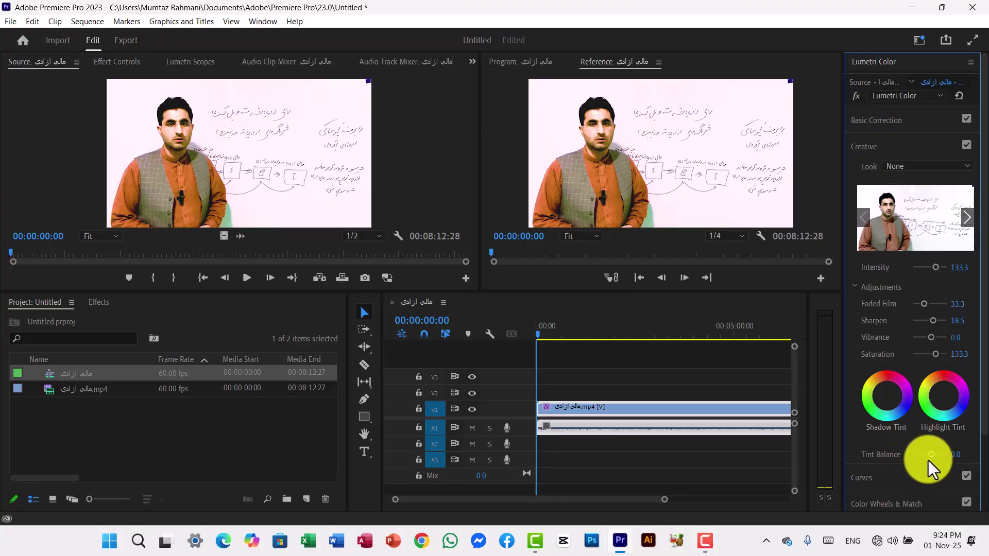
{"action": "left_click_drag", "start_coordinate": [930, 455], "coordinate": [931, 455]}
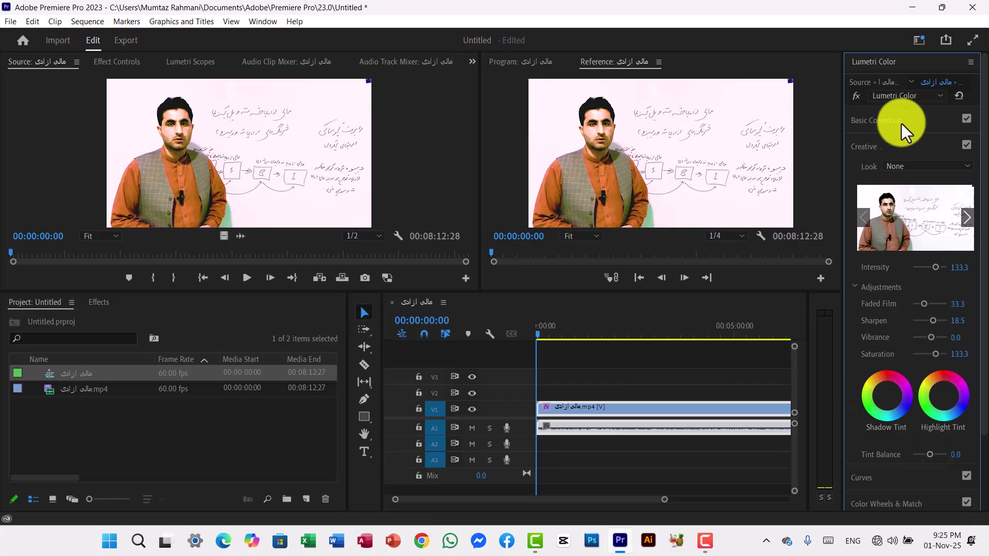
{"action": "left_click", "coordinate": [870, 145]}
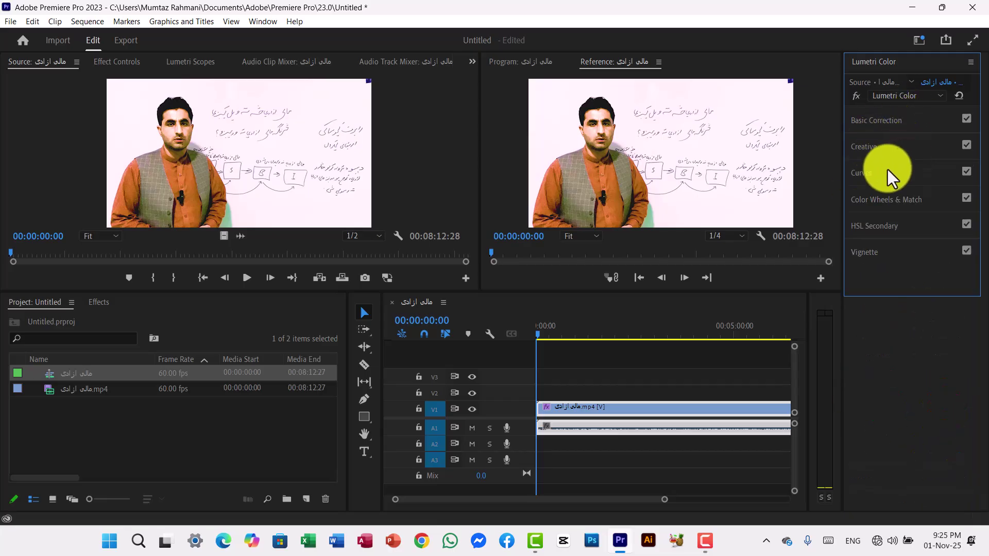
- Add a midpoint to the white RGB curve and bend the curve moderately upward to brighten the midtones
{"action": "left_click", "coordinate": [871, 177]}
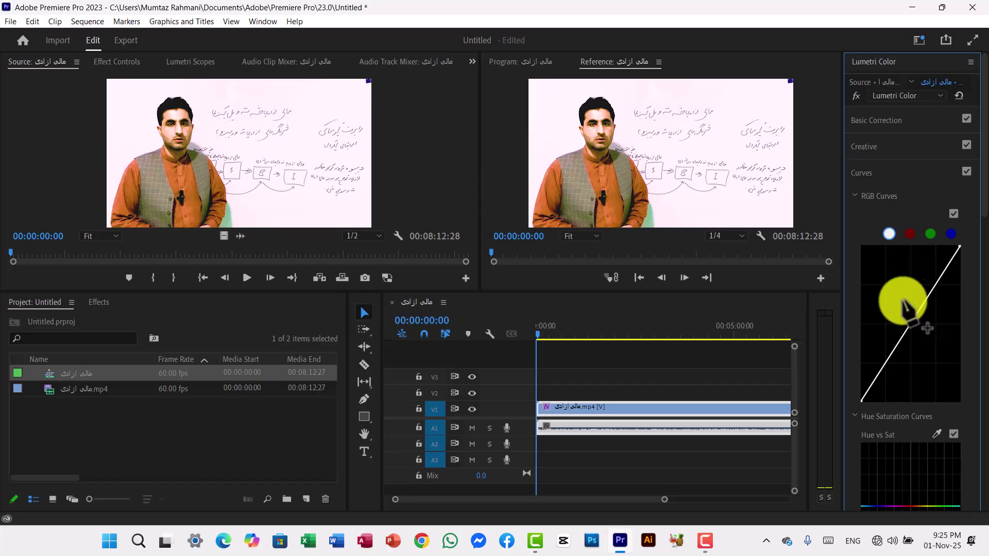
{"action": "left_click", "coordinate": [911, 314]}
{"action": "left_click_drag", "start_coordinate": [914, 318], "coordinate": [927, 330]}
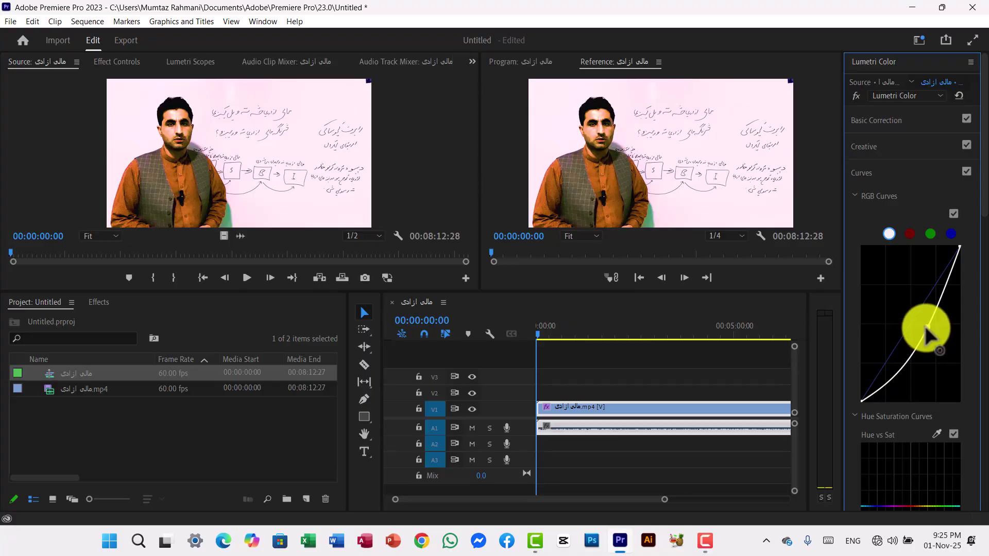
{"action": "left_click_drag", "start_coordinate": [932, 338], "coordinate": [908, 319]}
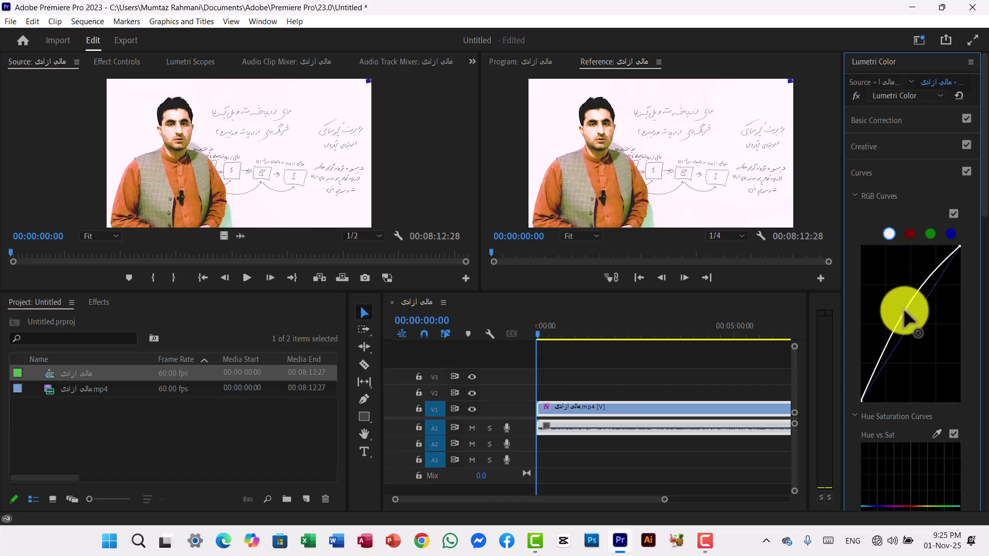
- Bend the red RGB curve slightly upward at its middle and add a midpoint close to the diagonal on the green curve
{"action": "left_click", "coordinate": [910, 234]}
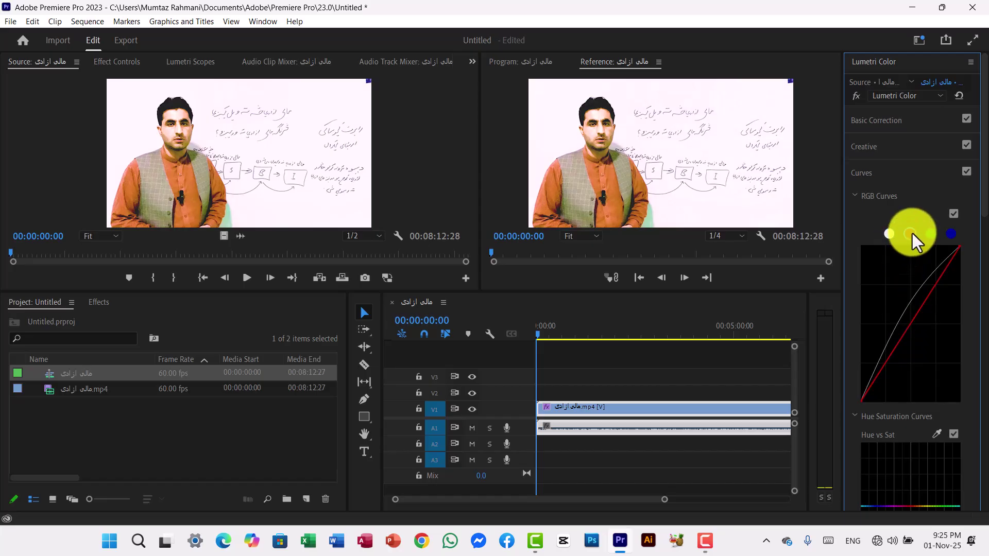
{"action": "mouse_move", "coordinate": [915, 316]}
{"action": "left_mouse_down"}
{"action": "mouse_move", "coordinate": [927, 330]}
{"action": "mouse_move", "coordinate": [912, 321]}
{"action": "left_mouse_up"}
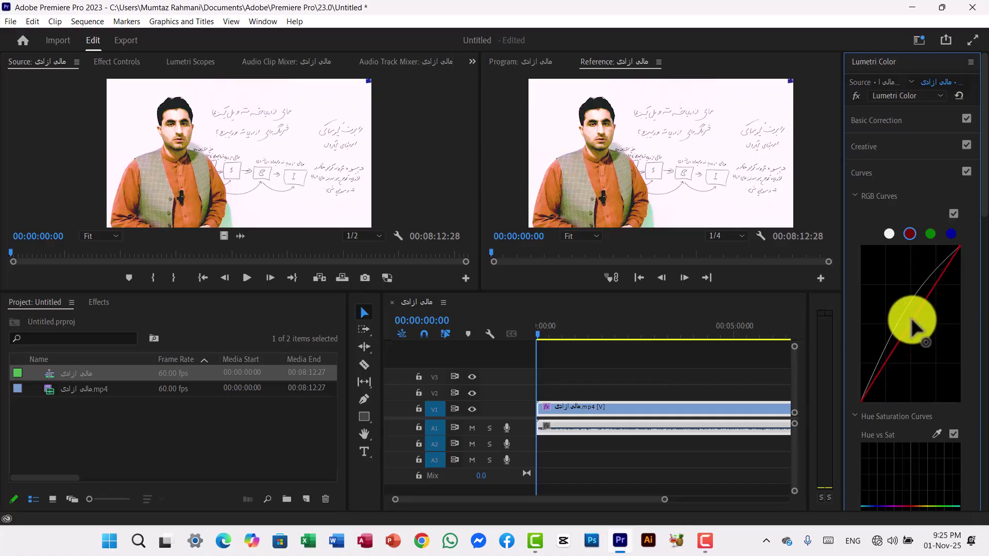
{"action": "left_click_drag", "start_coordinate": [912, 324], "coordinate": [906, 315]}
{"action": "left_click", "coordinate": [930, 234]}
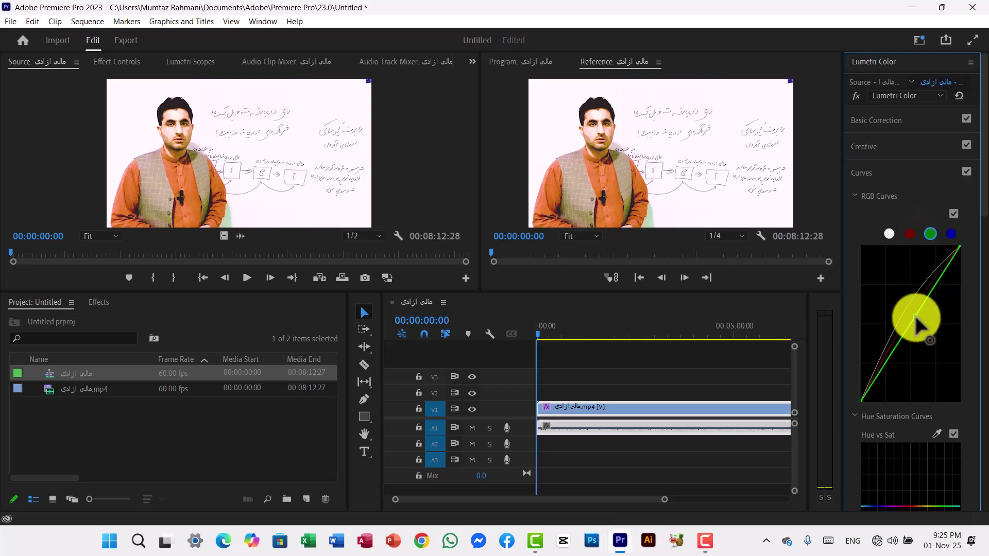
{"action": "mouse_move", "coordinate": [912, 315]}
{"action": "left_mouse_down"}
{"action": "mouse_move", "coordinate": [931, 338]}
{"action": "mouse_move", "coordinate": [910, 319]}
{"action": "left_mouse_up"}
{"action": "left_click", "coordinate": [950, 234]}
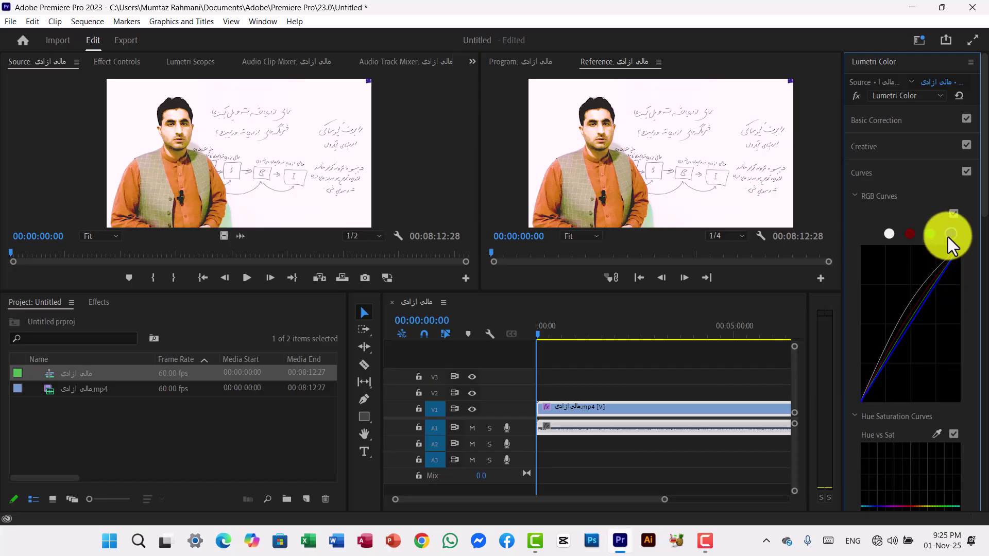
{"action": "left_click", "coordinate": [867, 171]}
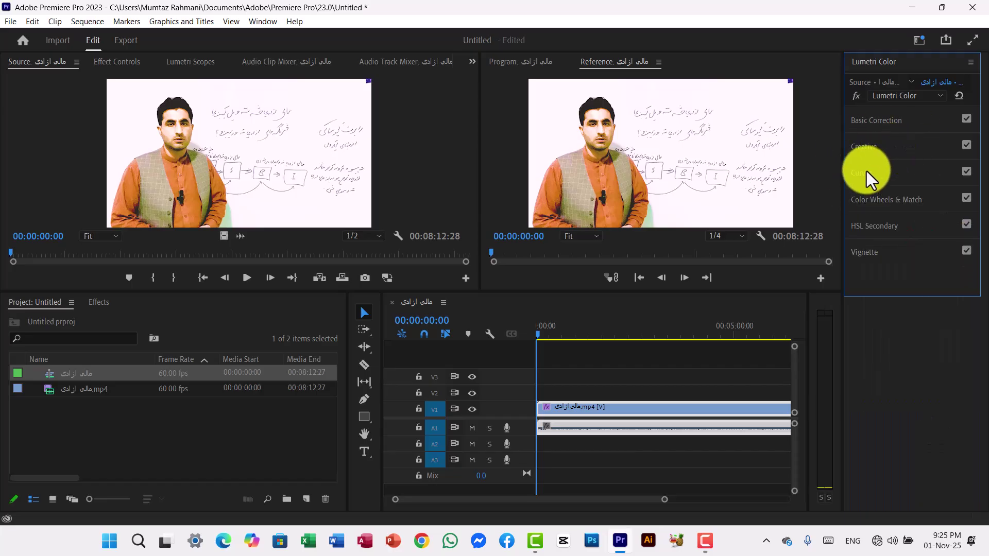
- Examine the Color Wheels & Match, HSL Secondary and Vignette controls in Lumetri Color
{"action": "left_click", "coordinate": [870, 207]}
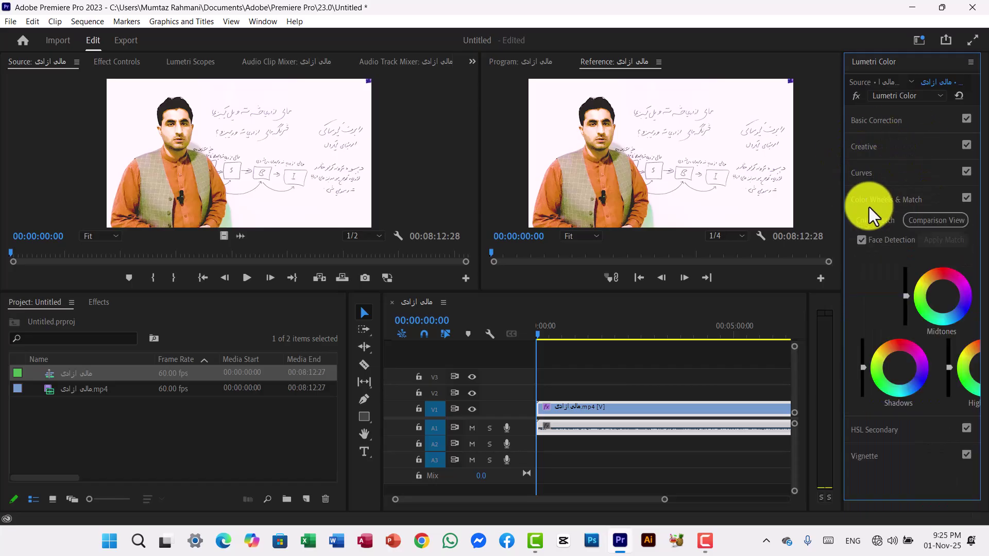
{"action": "left_click", "coordinate": [904, 297]}
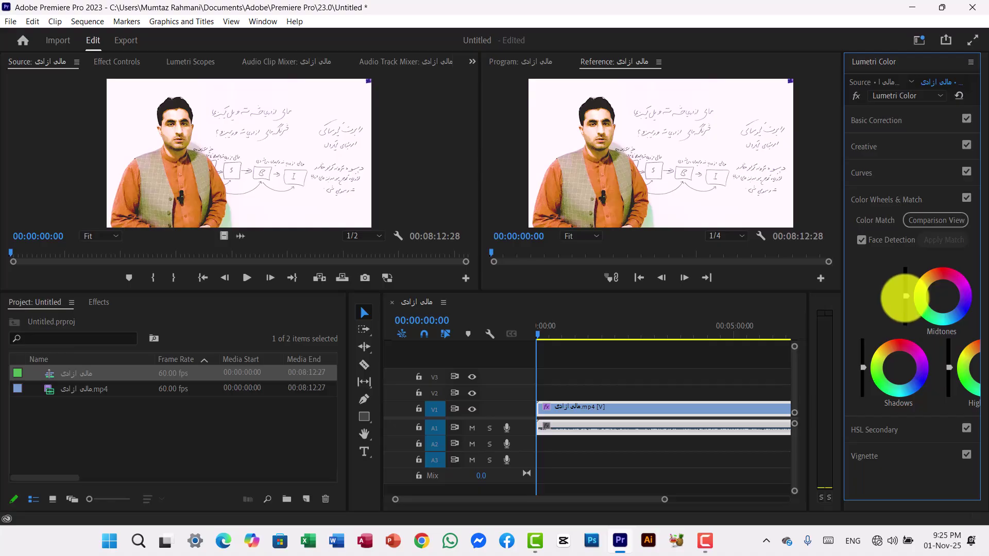
{"action": "left_click", "coordinate": [868, 202]}
{"action": "left_click", "coordinate": [875, 231]}
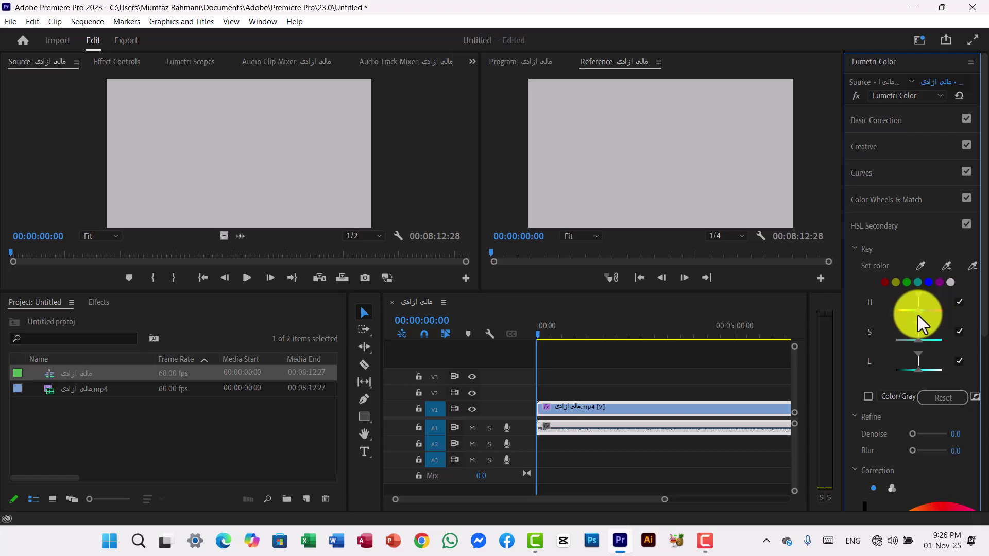
{"action": "left_click", "coordinate": [873, 226]}
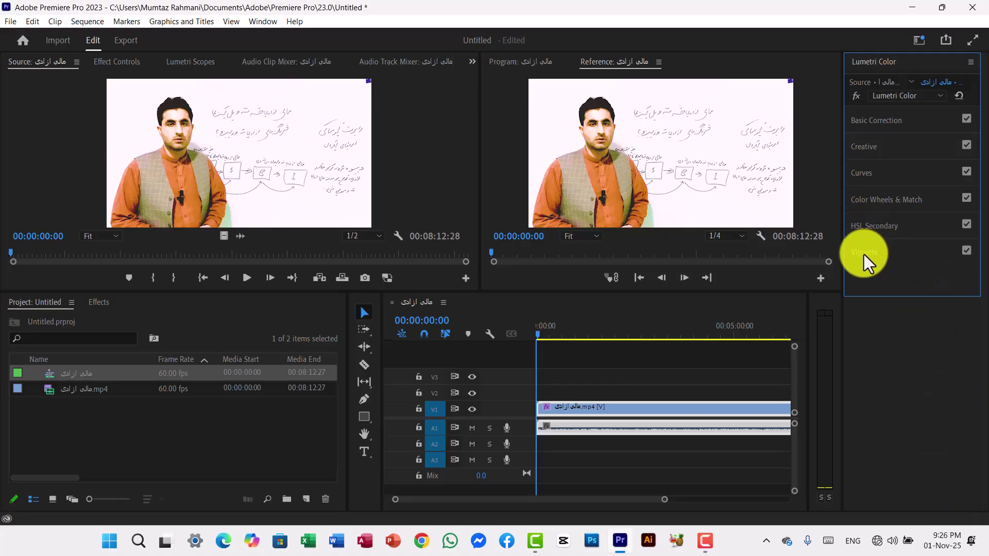
{"action": "left_click", "coordinate": [863, 254]}
{"action": "left_click", "coordinate": [875, 249]}
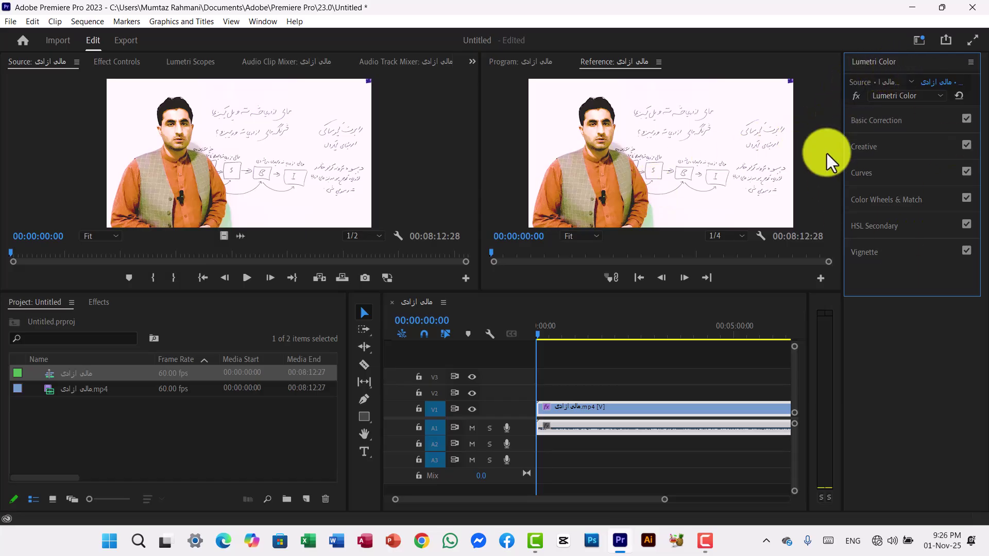
- Play the sequence from the start to preview the color-corrected clip
{"action": "key", "text": "space"}
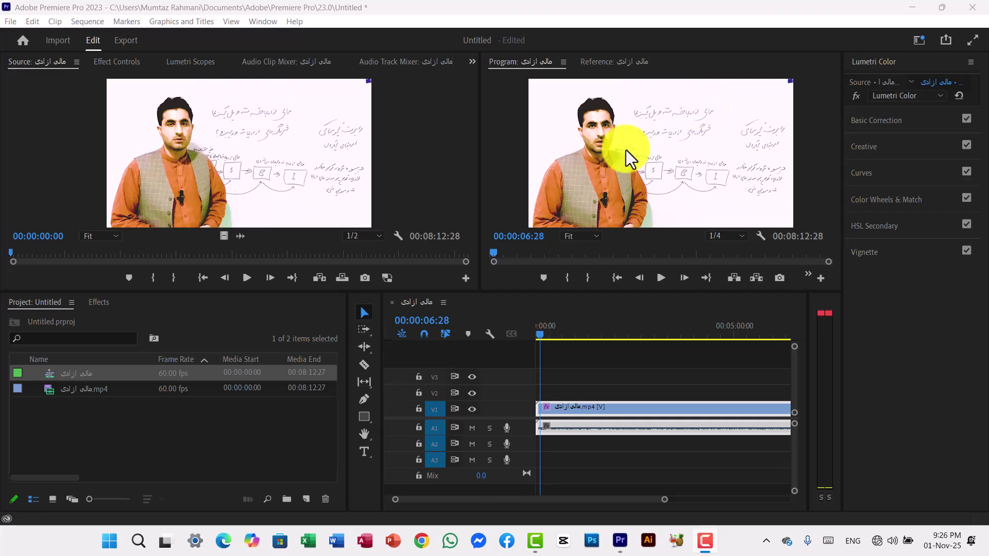